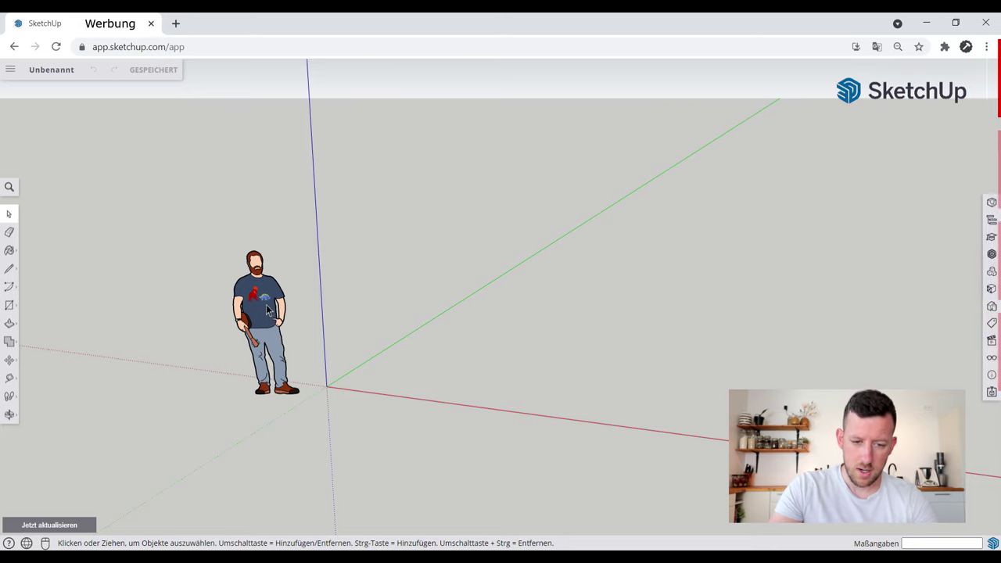
# Select and deselect the person figure, then orbit around the model
pyautogui.click(267, 314)
pyautogui.click(353, 357)
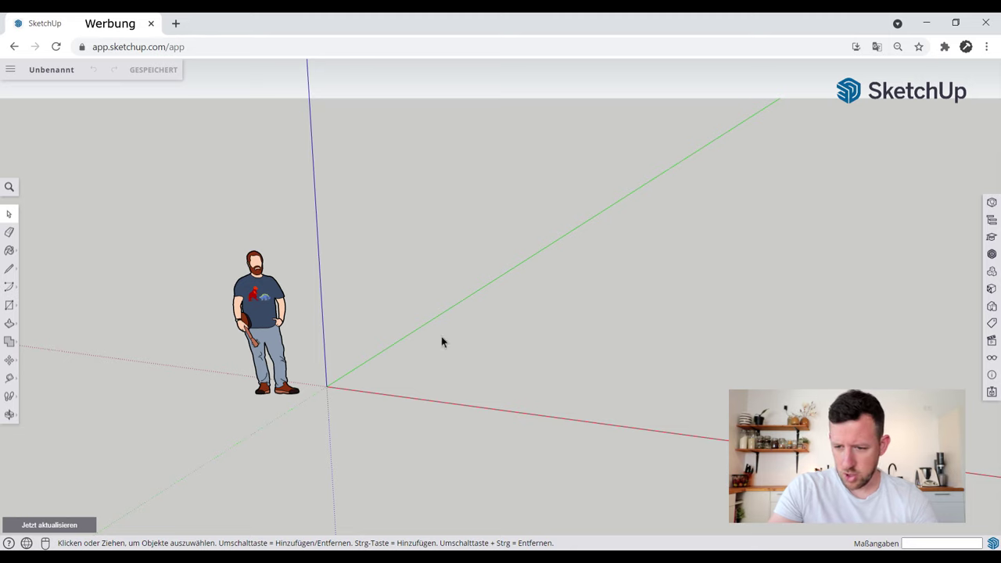
pyautogui.moveTo(438, 337); pyautogui.dragTo(391, 326, button='middle')
pyautogui.moveTo(502, 330)
pyautogui.mouseDown(button='middle')
pyautogui.moveTo(443, 279)
pyautogui.moveTo(496, 323)
pyautogui.mouseUp(button='middle')
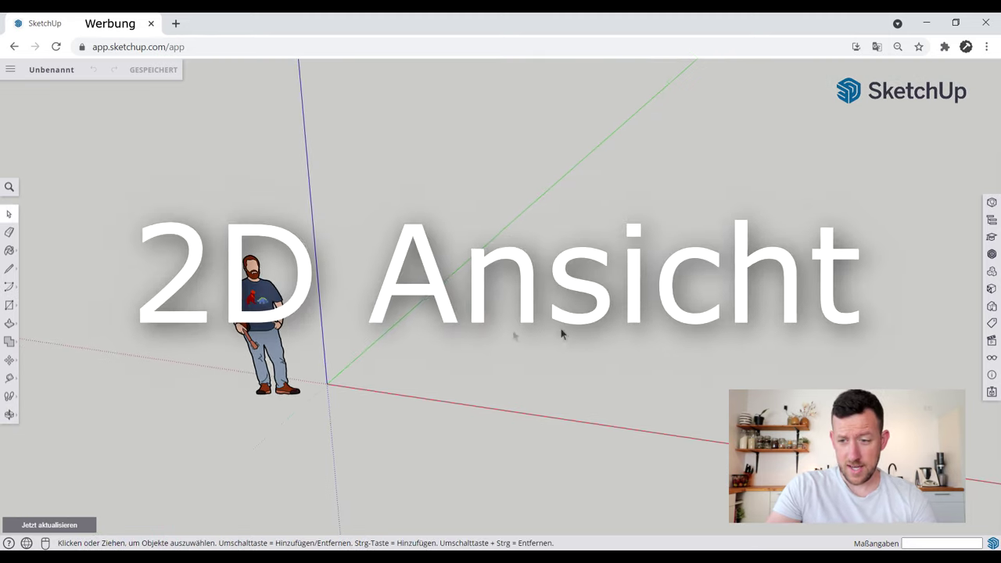
# Open the Scenes panel and switch the model to the Top standard view
pyautogui.click(991, 343)
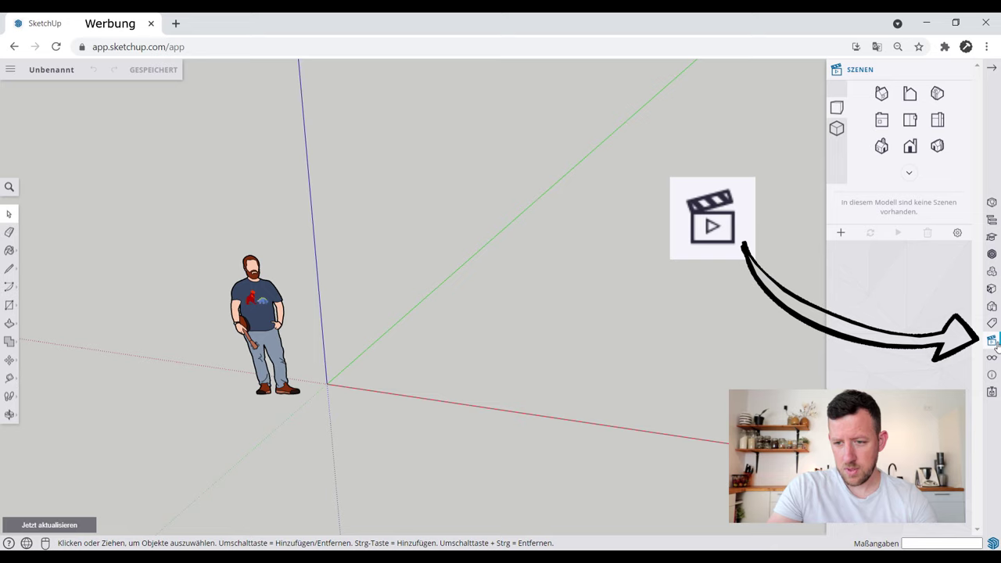
pyautogui.click(920, 125)
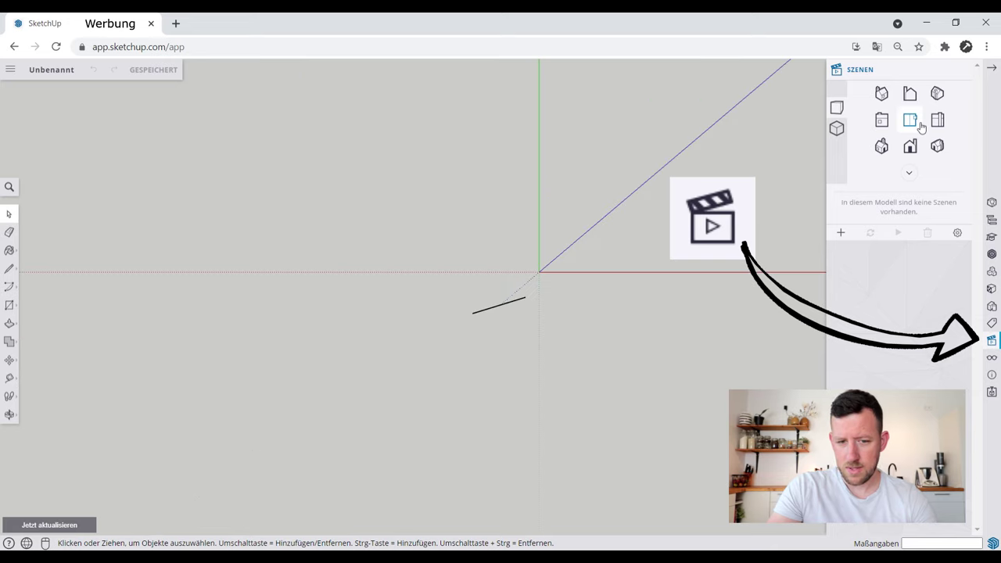
pyautogui.moveTo(683, 279); pyautogui.dragTo(445, 386, button='middle')
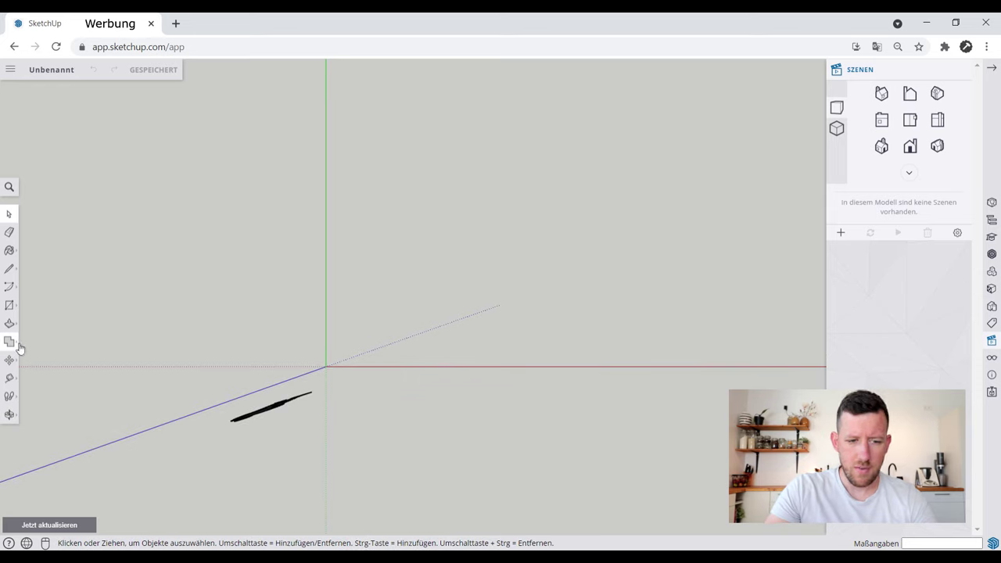
# Close Scenes and set the Model Info length format to 0.0cm centimetres
pyautogui.moveTo(979, 68)
pyautogui.click(962, 71)
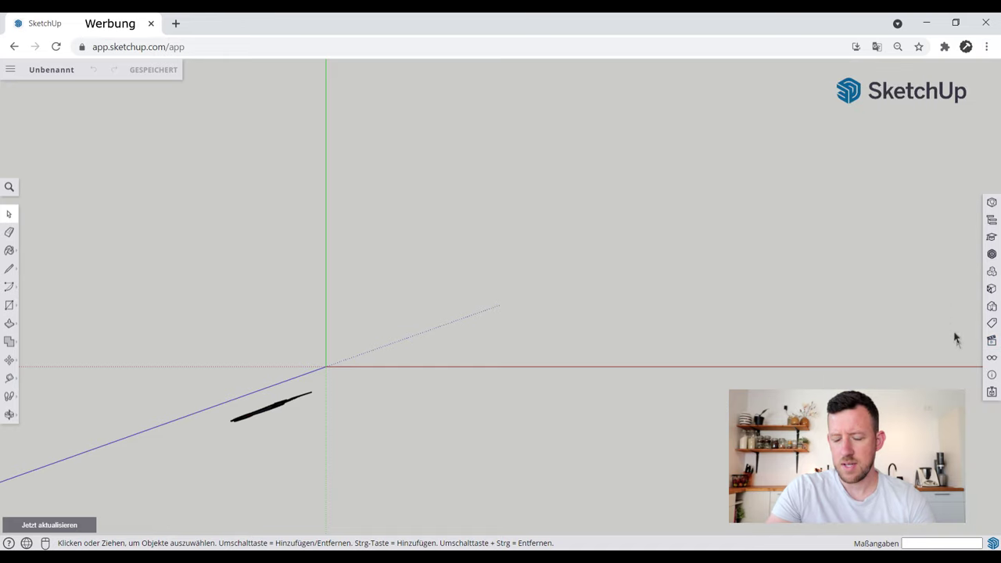
pyautogui.click(992, 376)
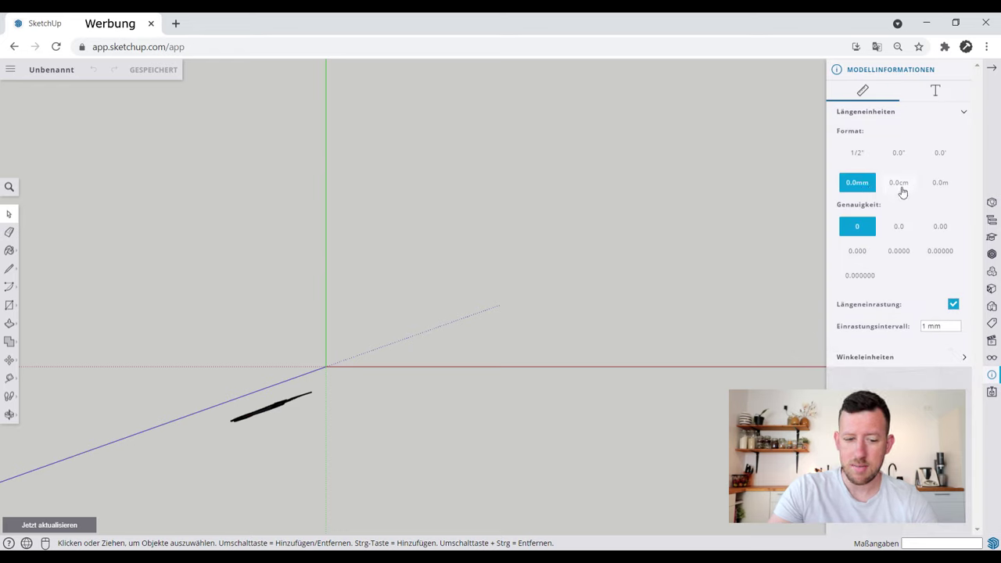
pyautogui.click(900, 188)
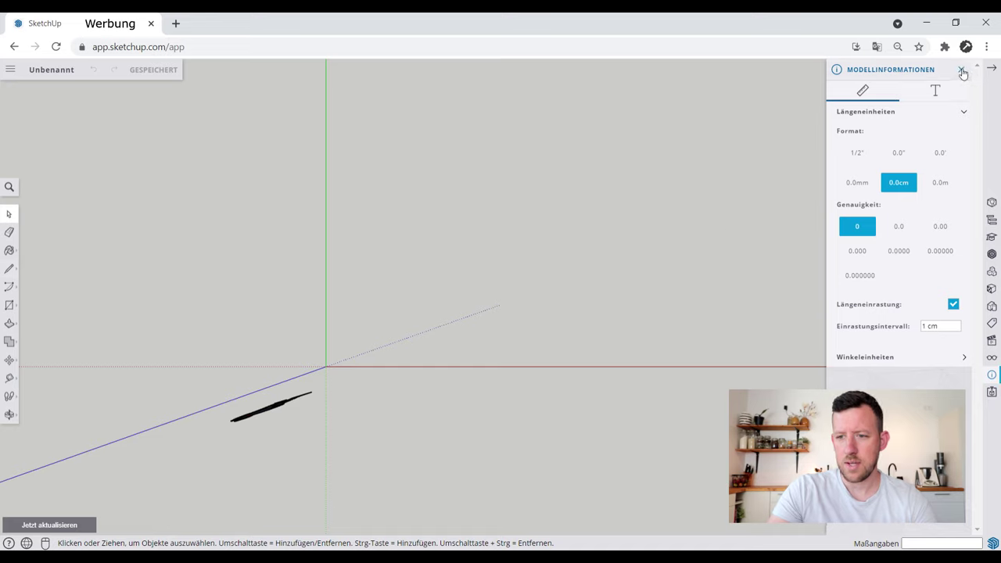
pyautogui.click(991, 69)
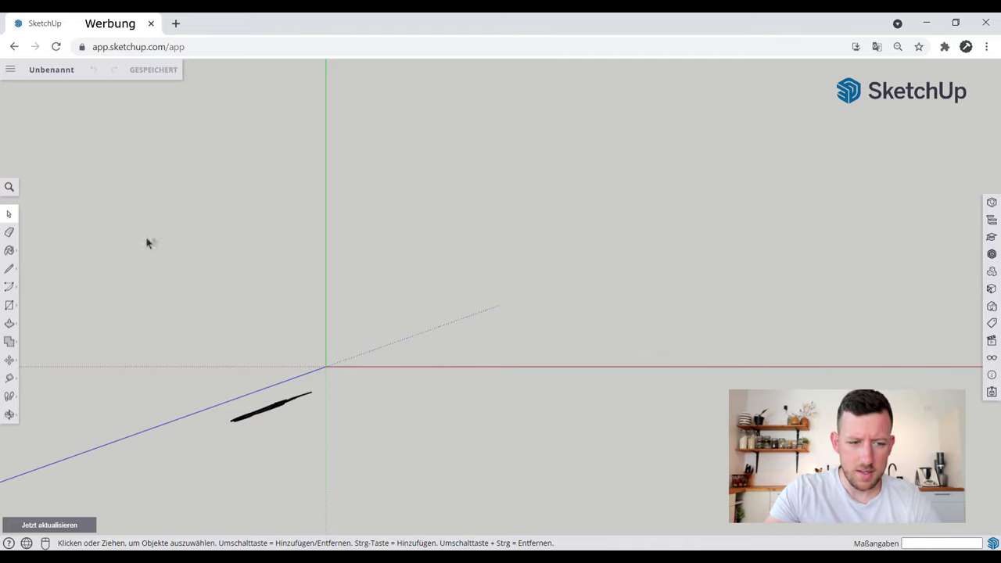
# Draw the stepped outline from the origin with 400 cm and 150 cm edges, closing it into a face
pyautogui.click(11, 270)
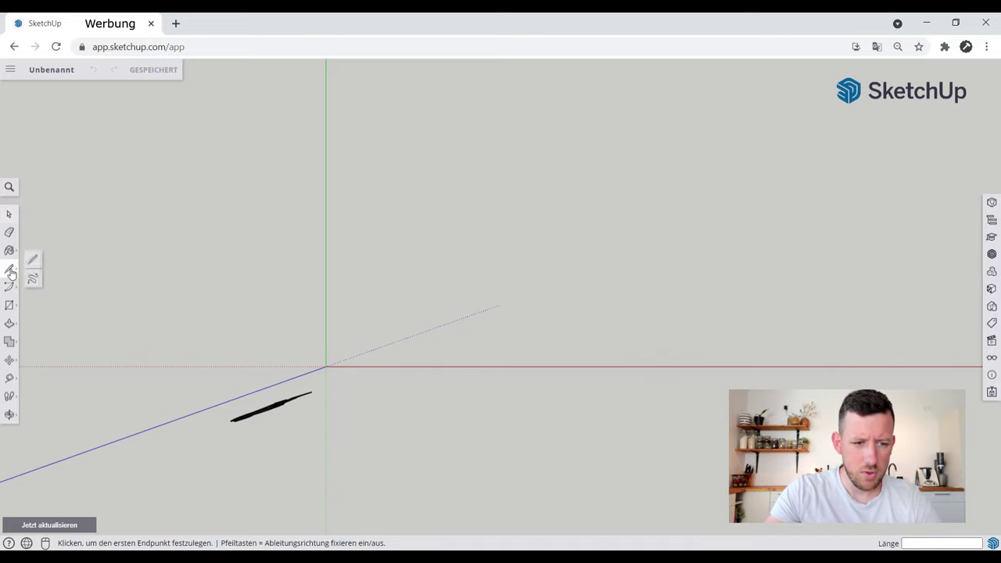
pyautogui.click(327, 369)
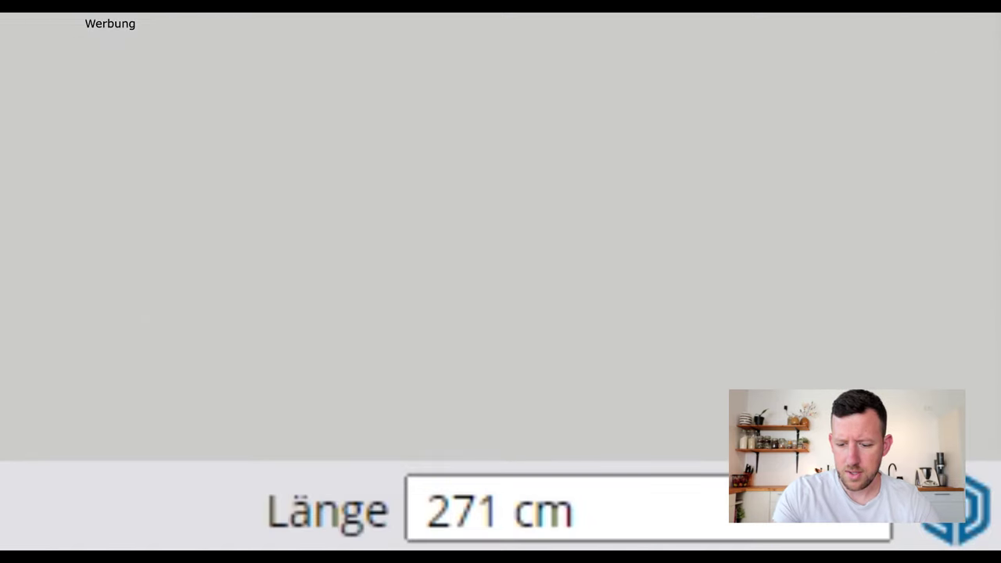
pyautogui.write('40')
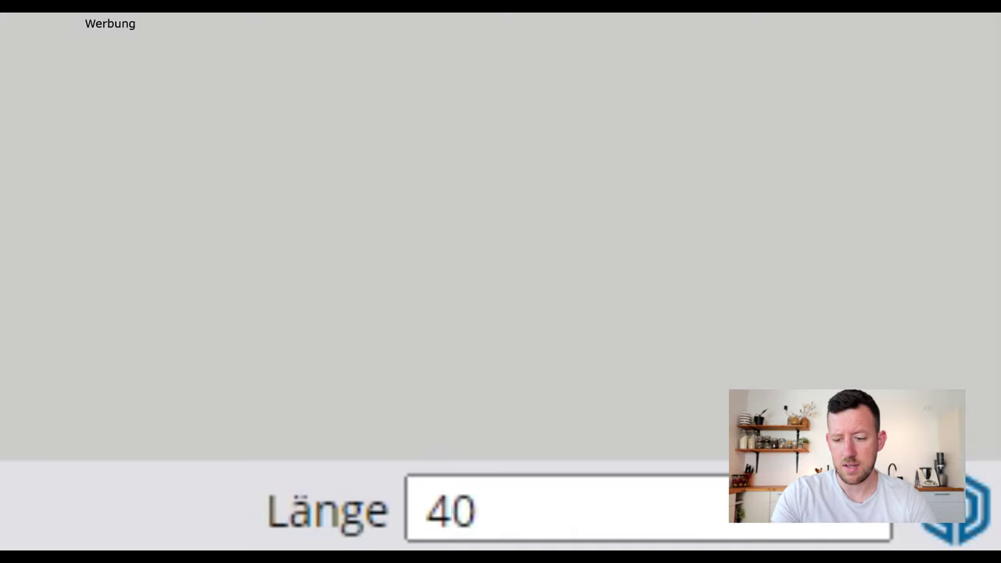
pyautogui.write('0')
pyautogui.press('Return')
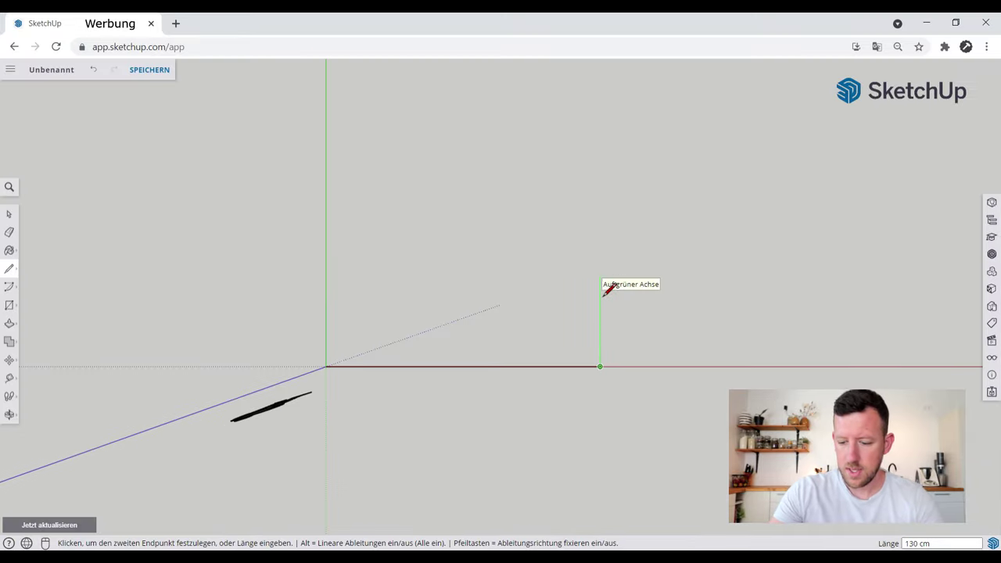
pyautogui.press('Return')
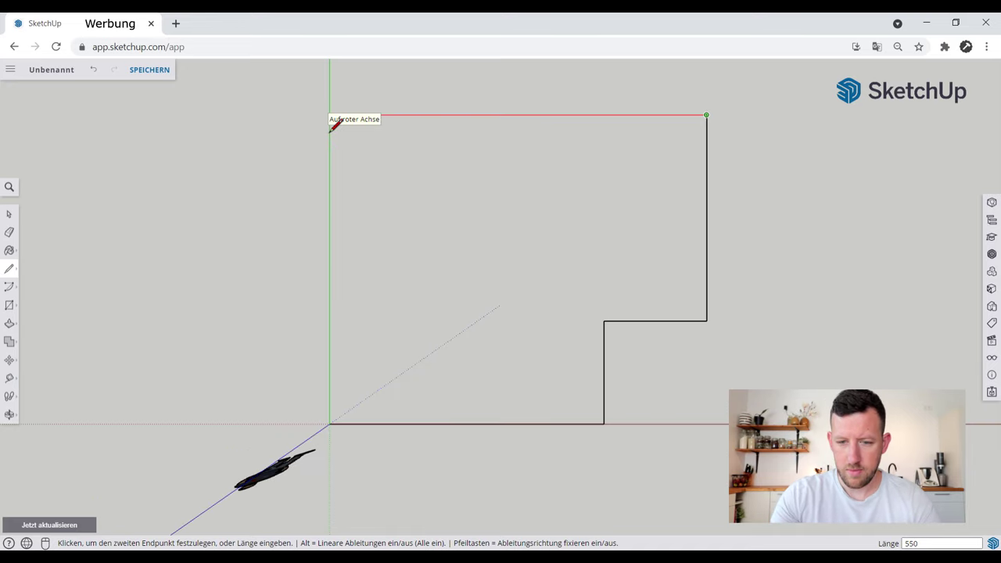
pyautogui.press('Return')
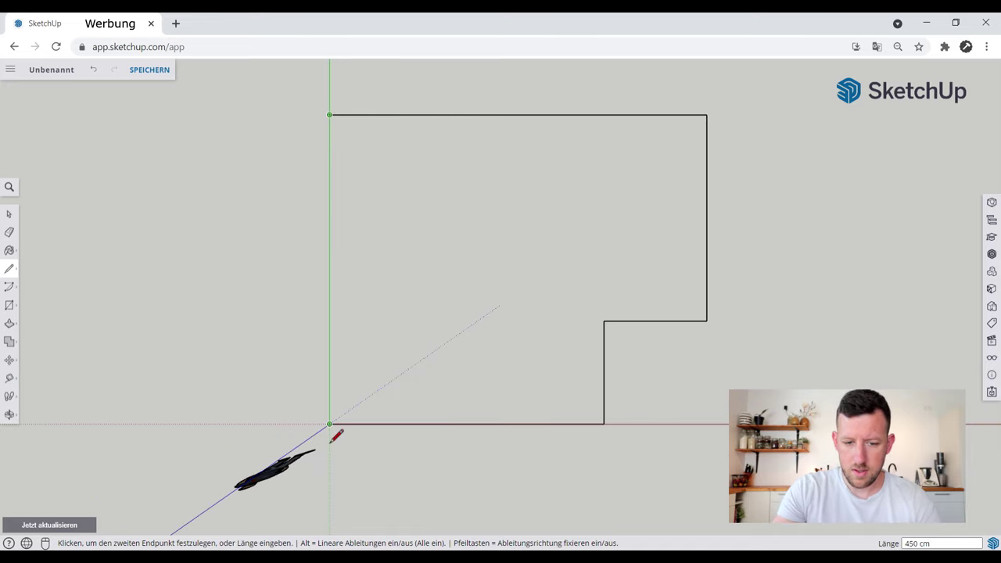
pyautogui.click(332, 428)
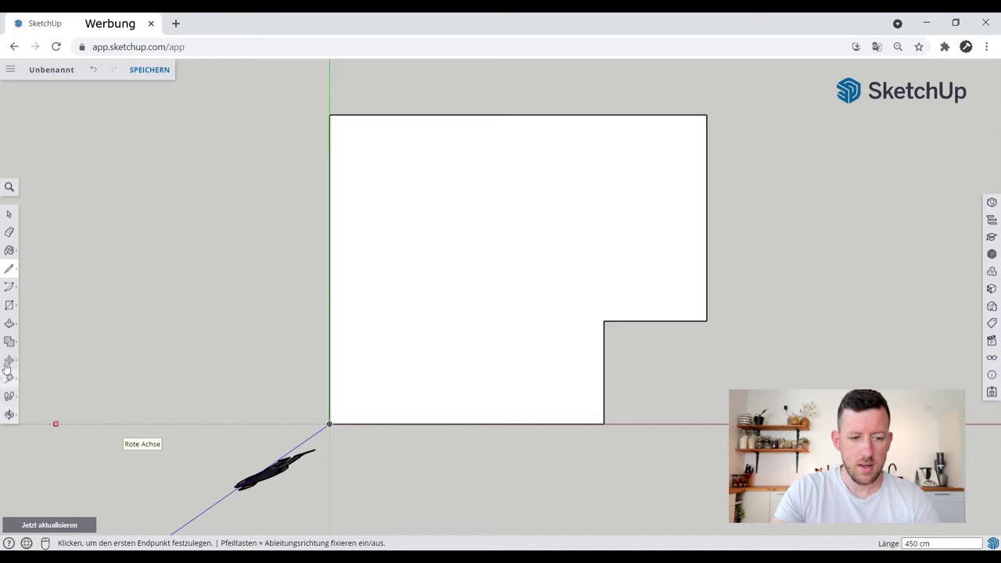
# Offset the L-shaped floor outline 20 cm outward to create the wall band
pyautogui.click(11, 290)
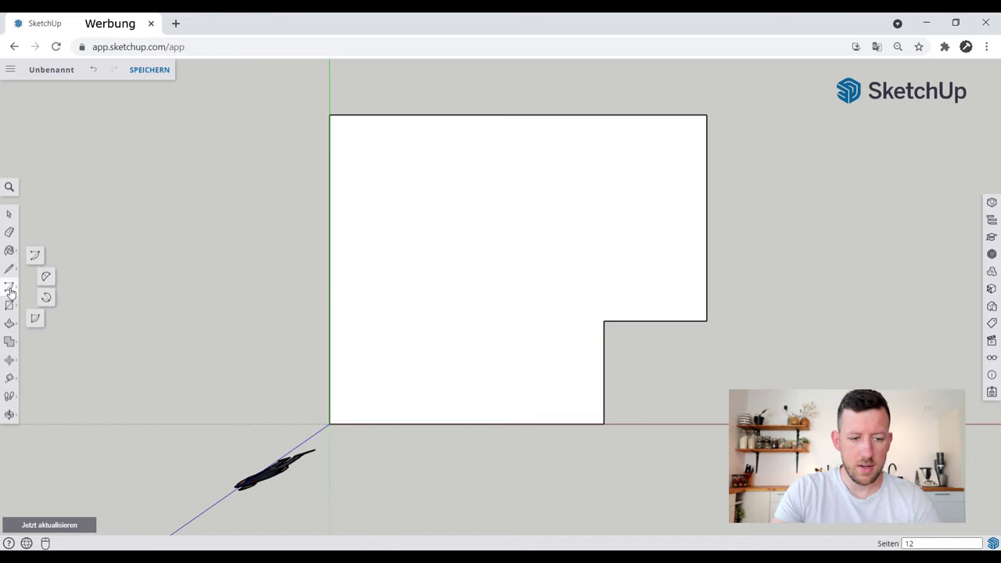
pyautogui.click(11, 325)
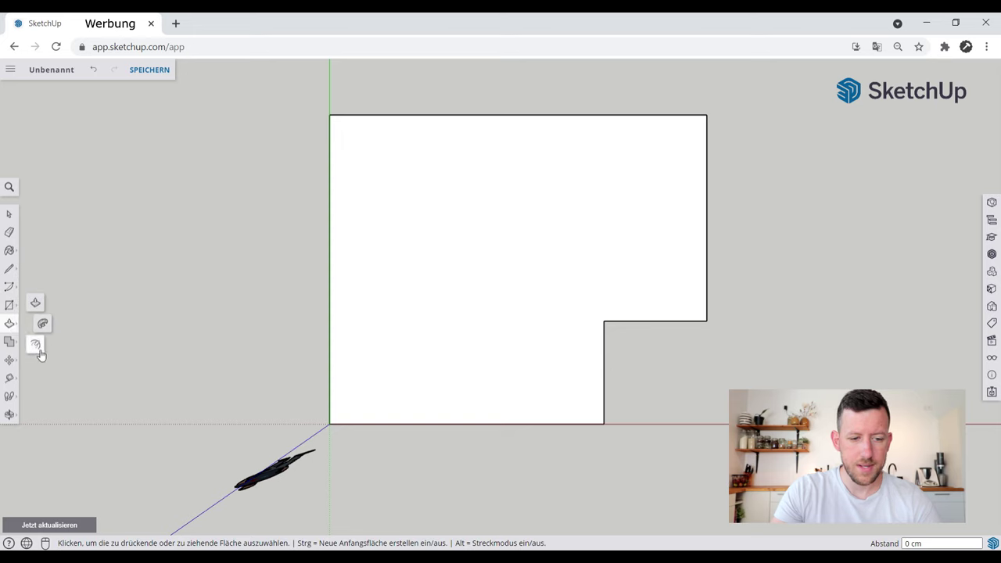
pyautogui.click(35, 345)
pyautogui.click(431, 235)
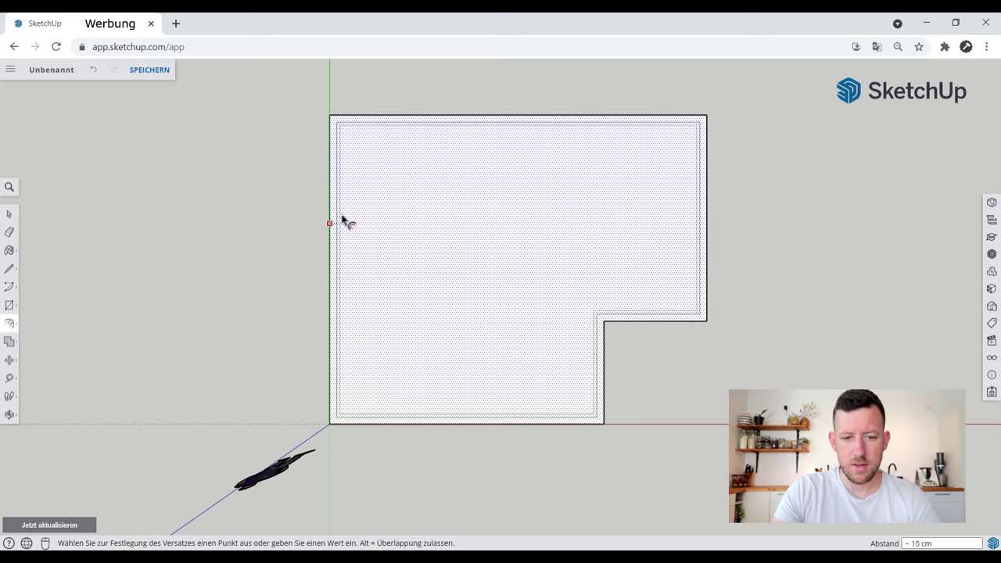
pyautogui.write('20')
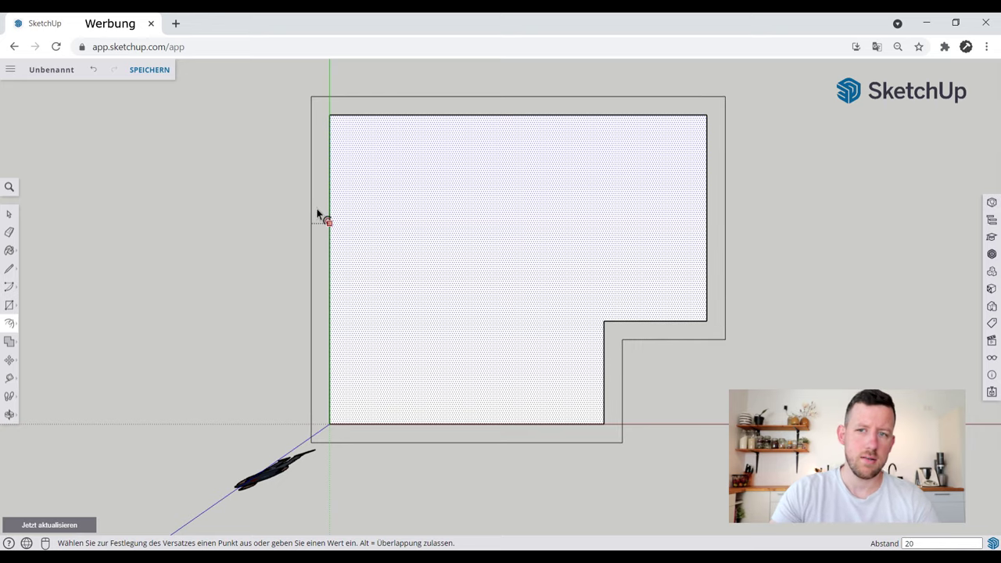
pyautogui.press('Return')
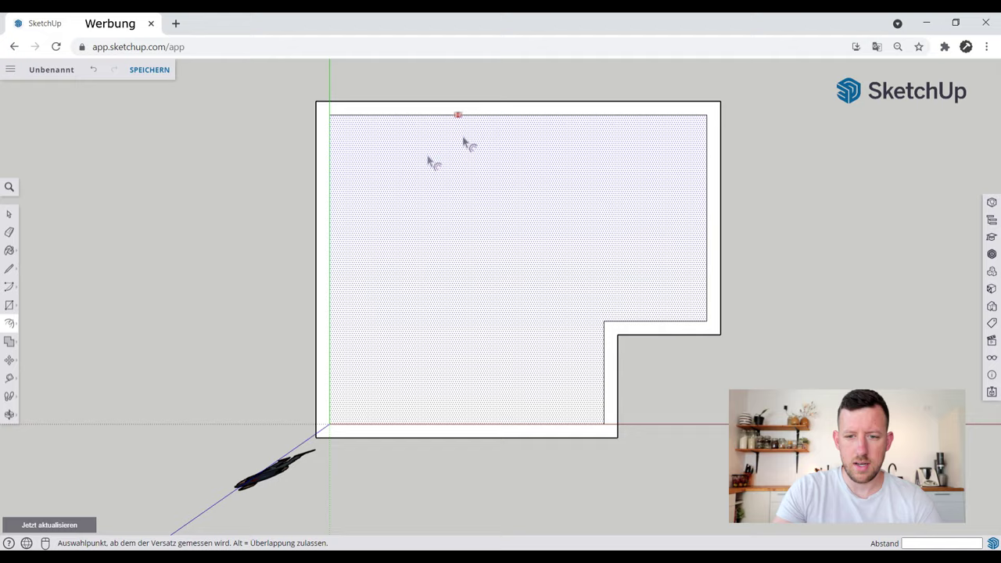
pyautogui.click(10, 215)
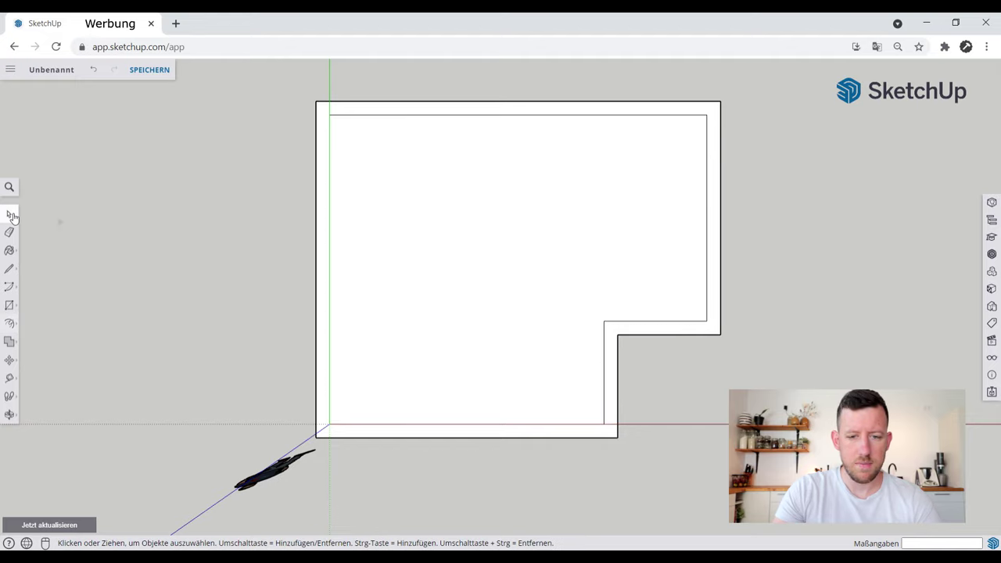
pyautogui.click(451, 200)
pyautogui.click(258, 227)
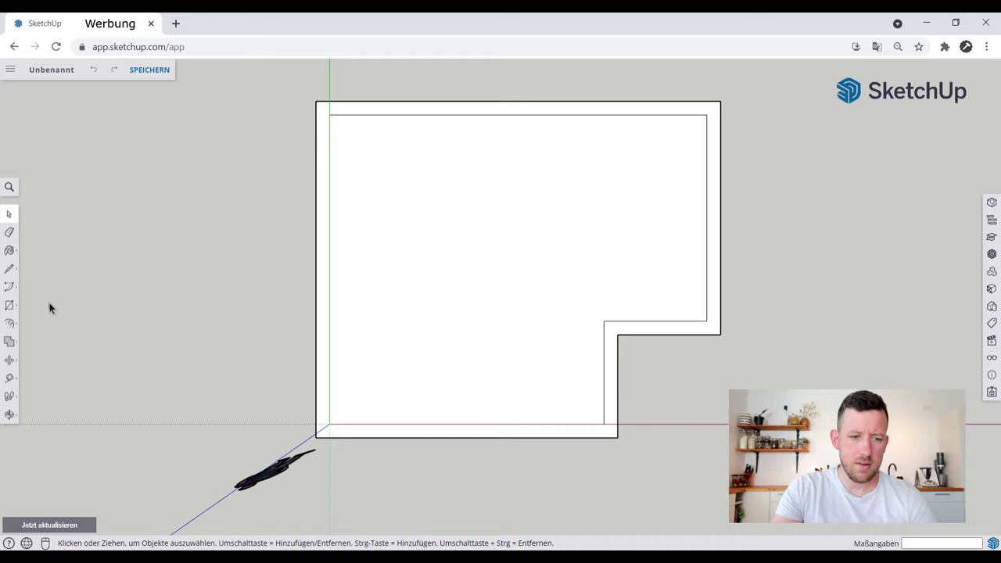
# Draw lines across the lower-right notch, squaring both inner and outer outlines into a rectangle
pyautogui.click(9, 268)
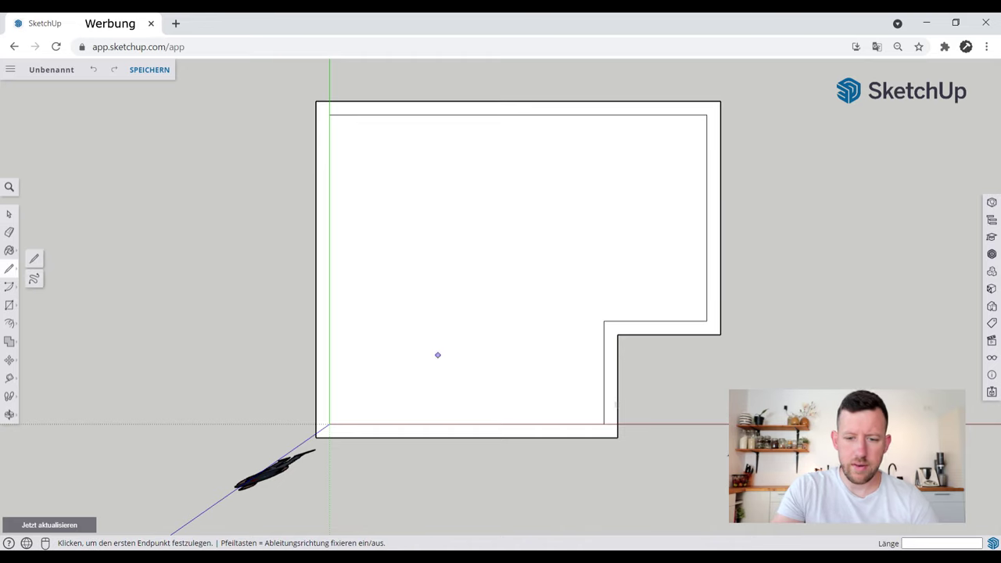
pyautogui.click(707, 336)
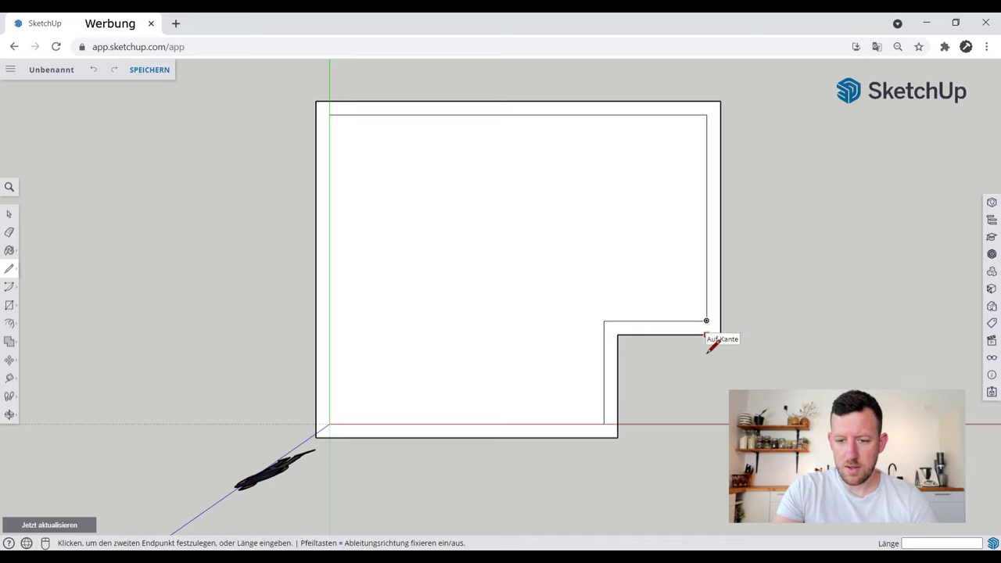
pyautogui.click(706, 424)
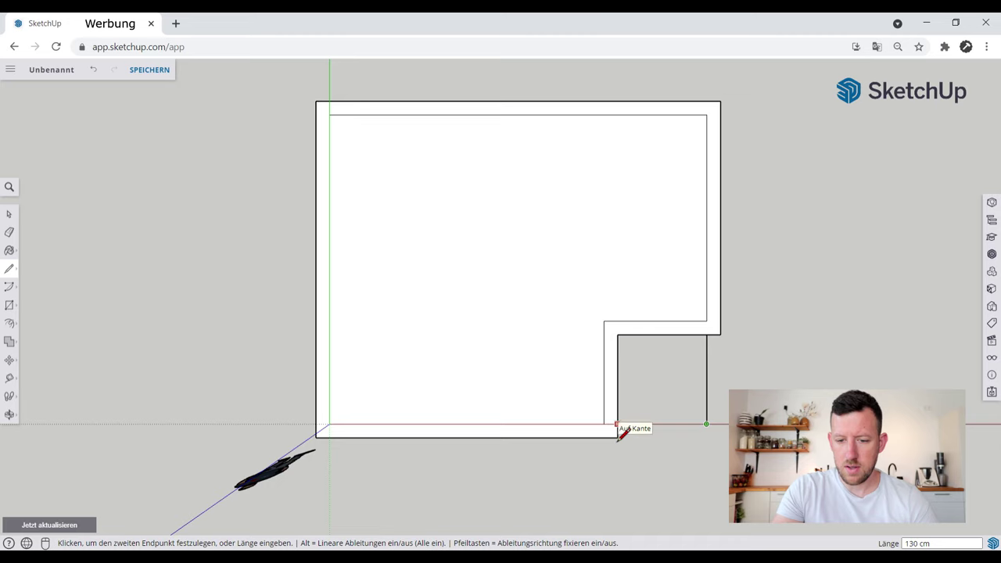
pyautogui.click(618, 426)
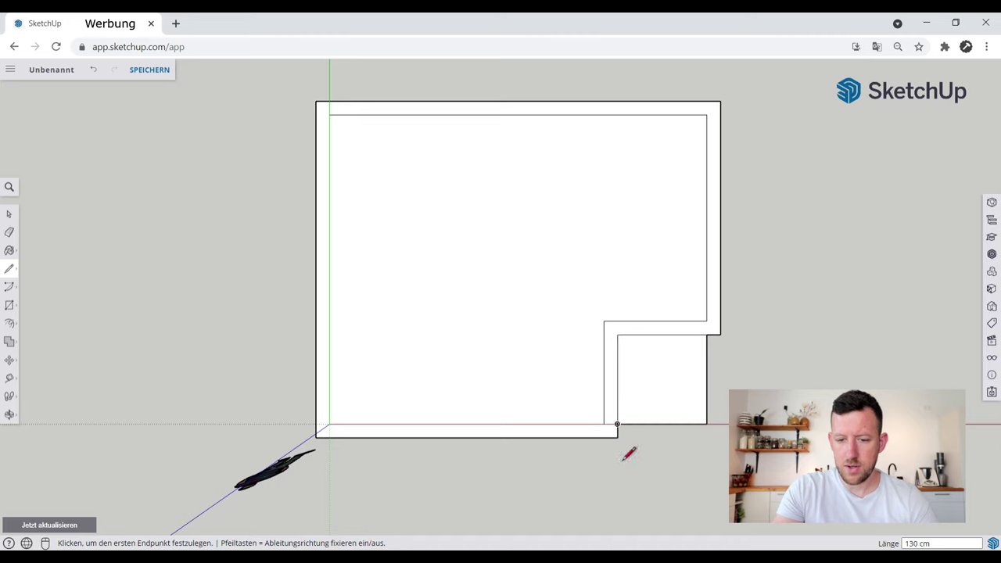
pyautogui.click(617, 437)
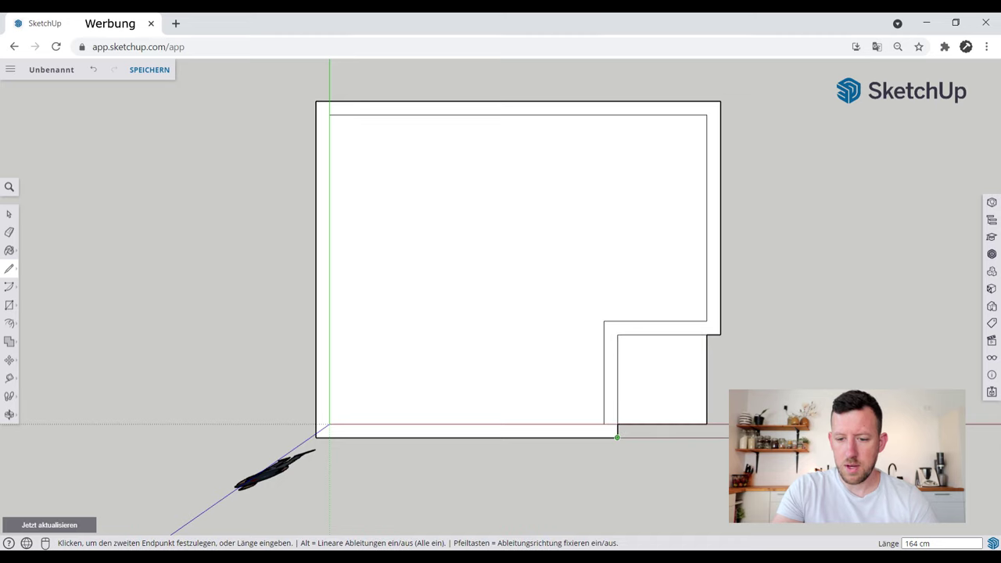
pyautogui.click(720, 438)
pyautogui.click(727, 354)
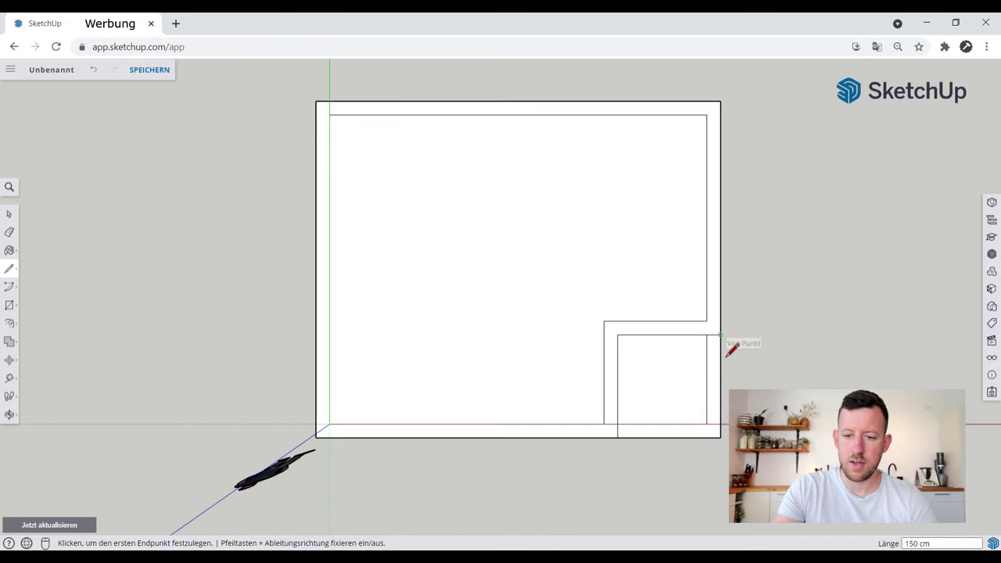
pyautogui.click(8, 214)
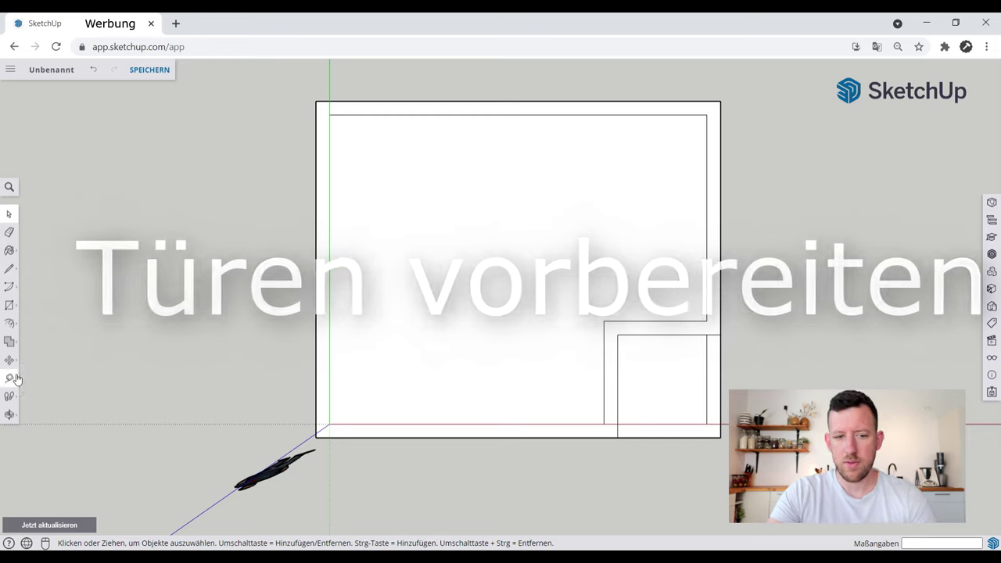
# Place a Tape Measure guide 47 cm from the top wall and a second guide below it
pyautogui.press('t')
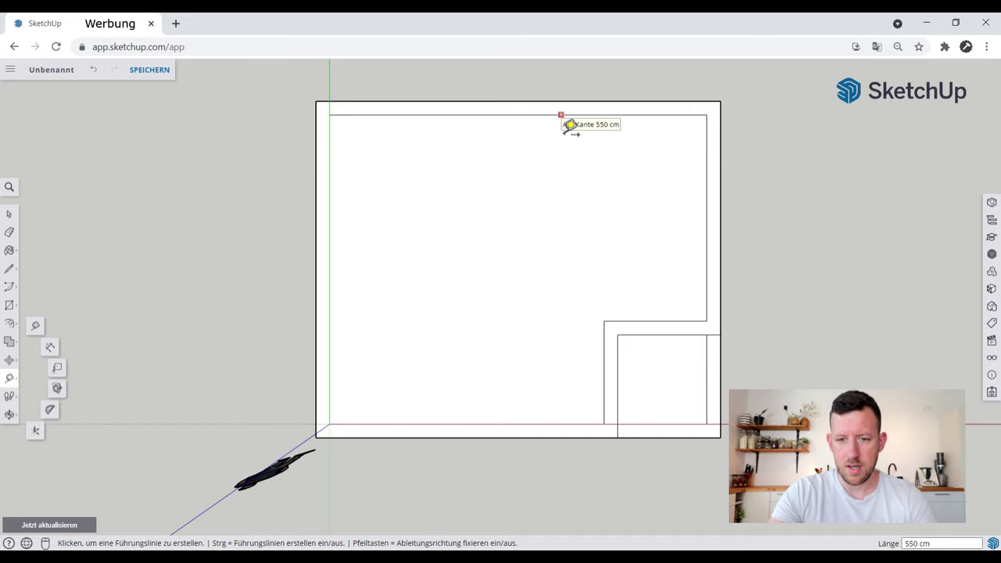
pyautogui.click(560, 115)
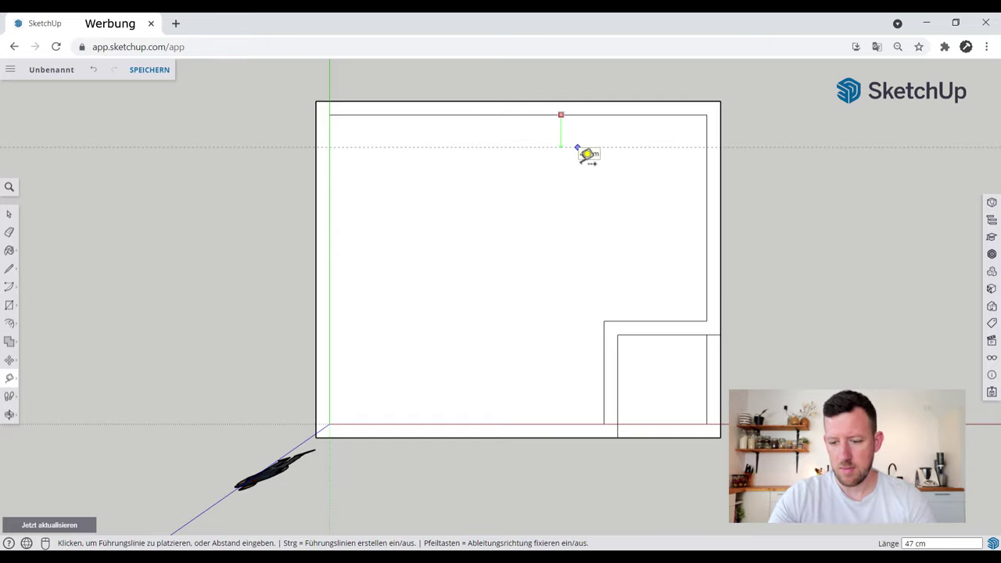
pyautogui.press('Return')
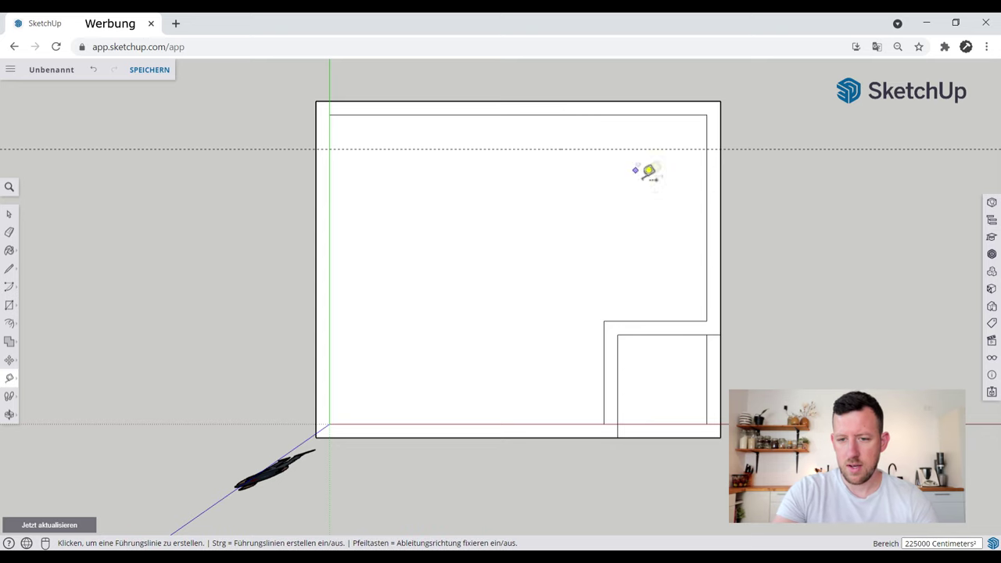
pyautogui.click(685, 148)
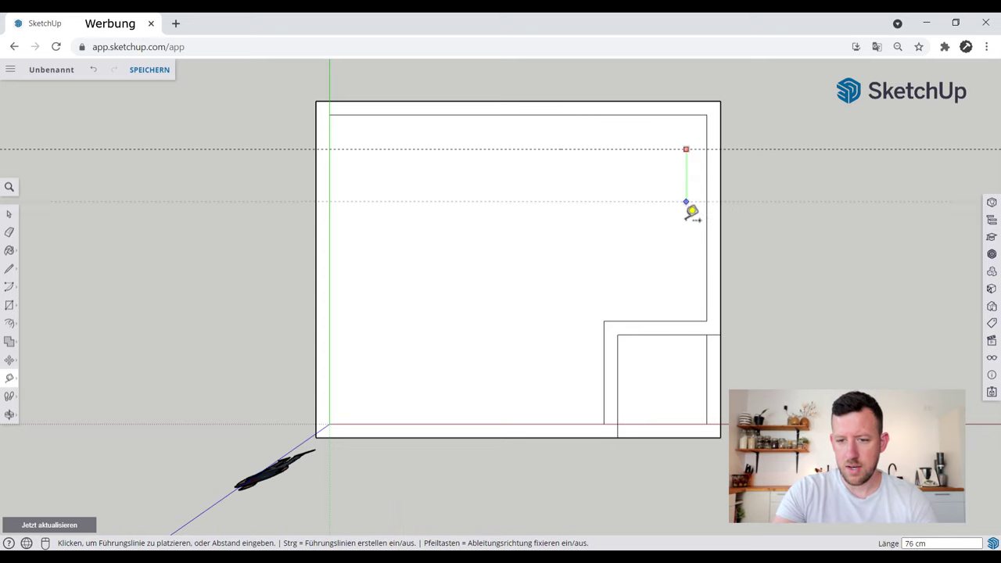
pyautogui.write('9')
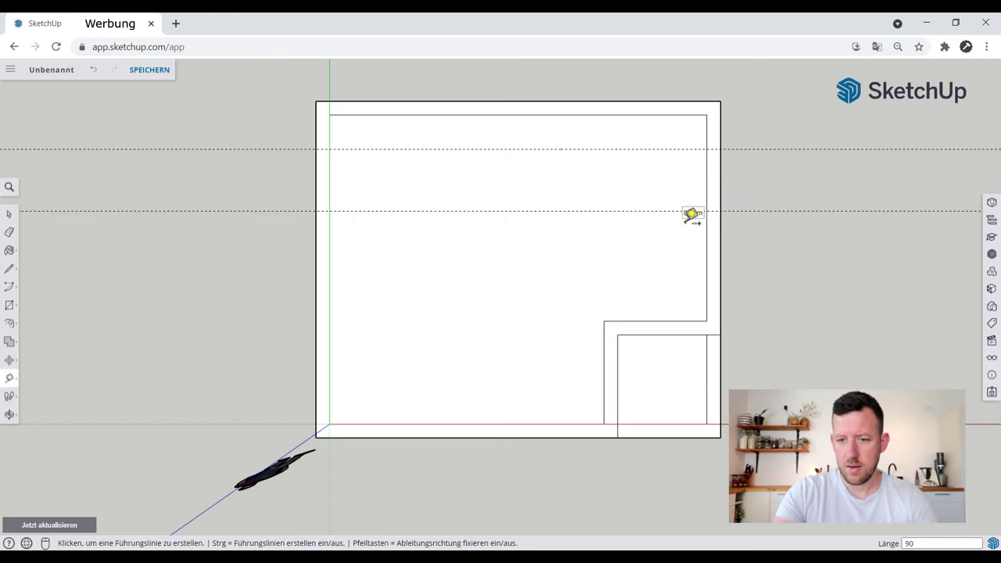
# Cut a doorway into the right wall between the guides, then start a 3D Text label
pyautogui.click(12, 270)
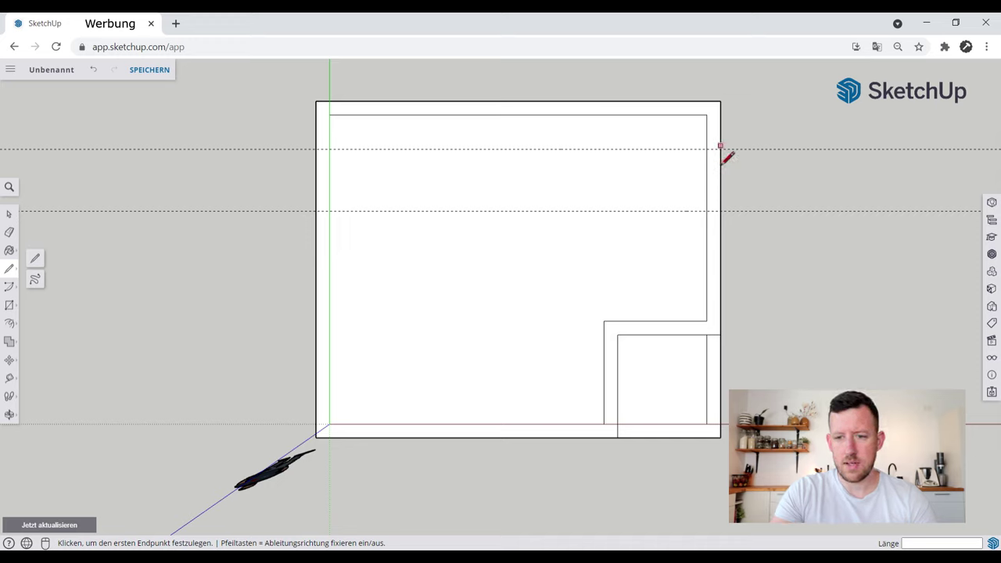
pyautogui.click(706, 148)
pyautogui.click(721, 148)
pyautogui.click(720, 211)
pyautogui.click(707, 211)
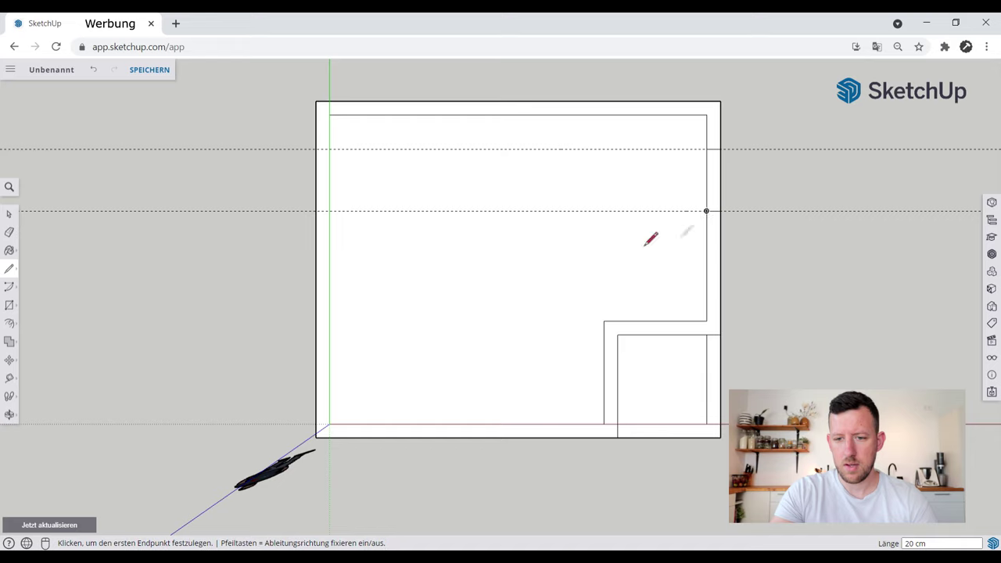
pyautogui.click(11, 214)
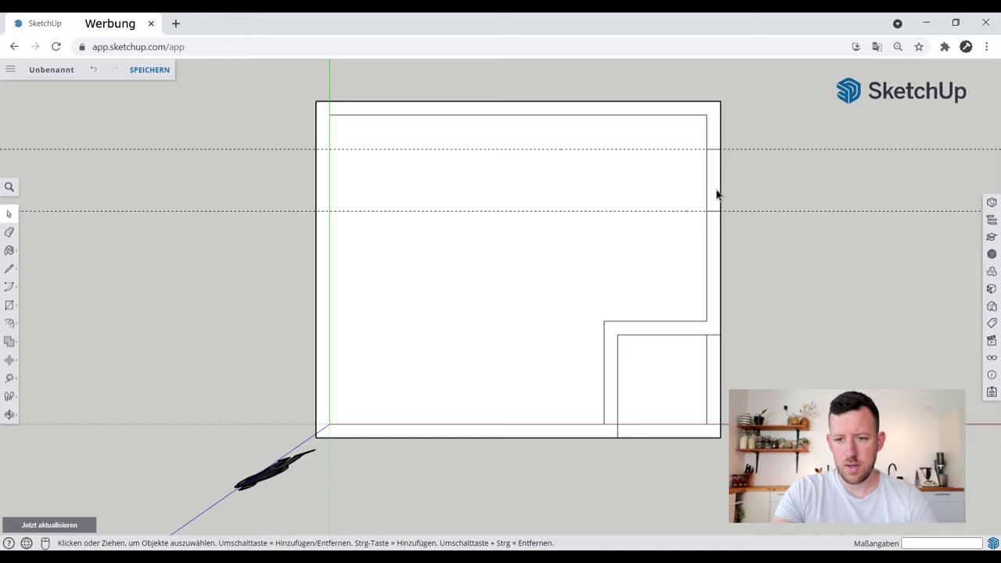
pyautogui.press('Delete')
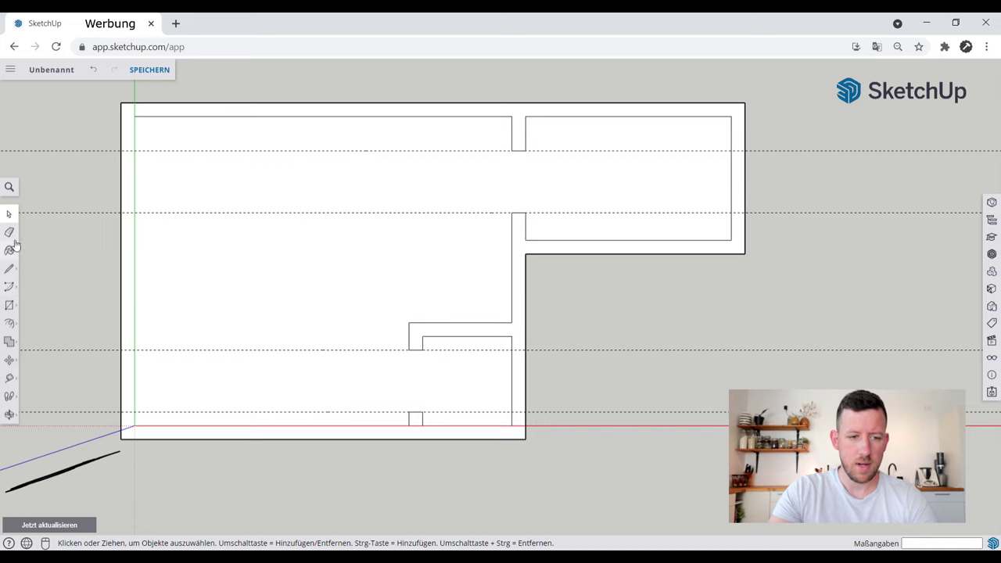
pyautogui.click(11, 306)
pyautogui.click(37, 345)
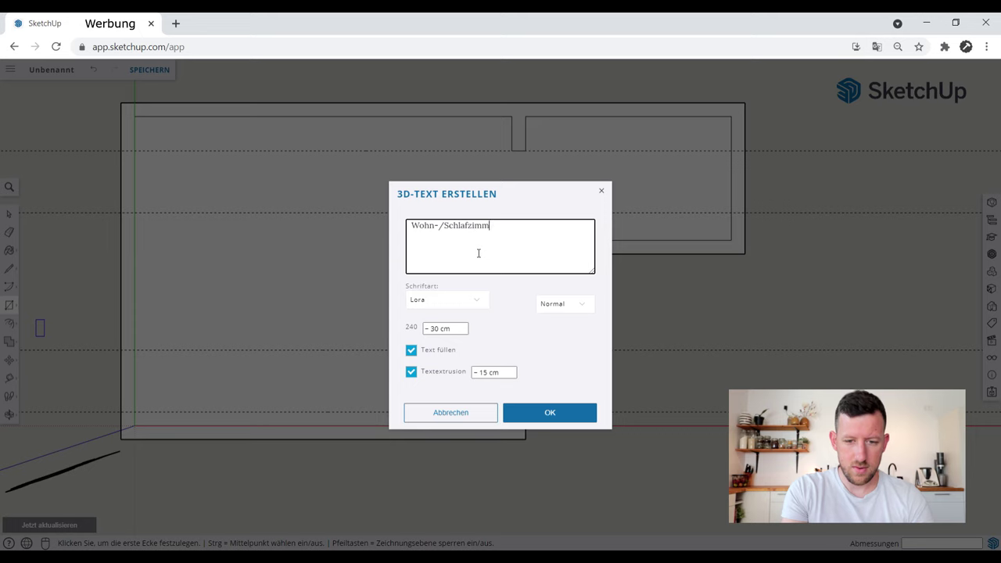
# Finish the 'Wohn-/Schlafzimmer' 3D label and place it in the living/bedroom
pyautogui.write('er')
pyautogui.click(539, 419)
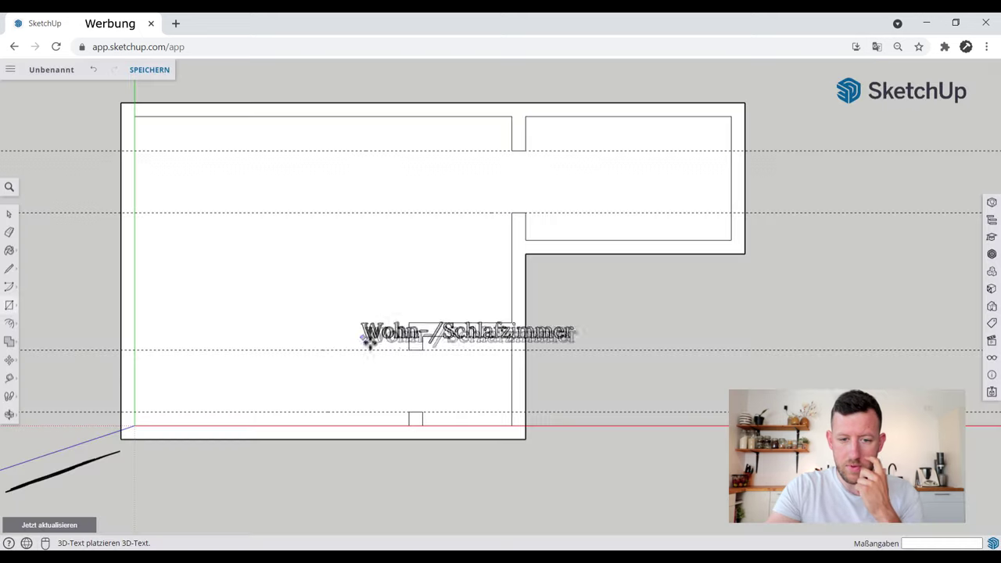
pyautogui.click(201, 280)
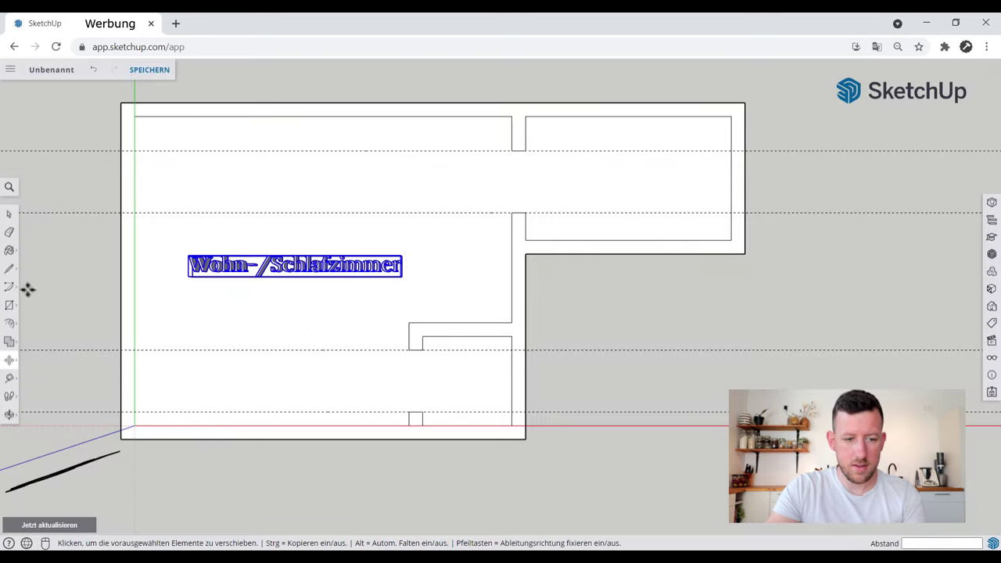
# Create a 'Flur' 3D text label and place it in the corridor
pyautogui.click(10, 323)
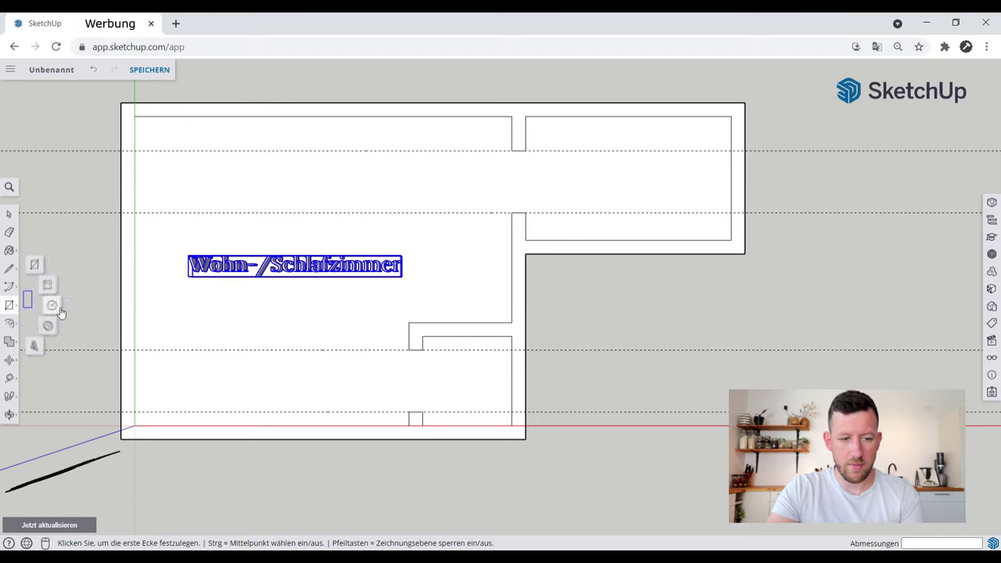
pyautogui.click(33, 346)
pyautogui.write('Flur')
pyautogui.click(549, 413)
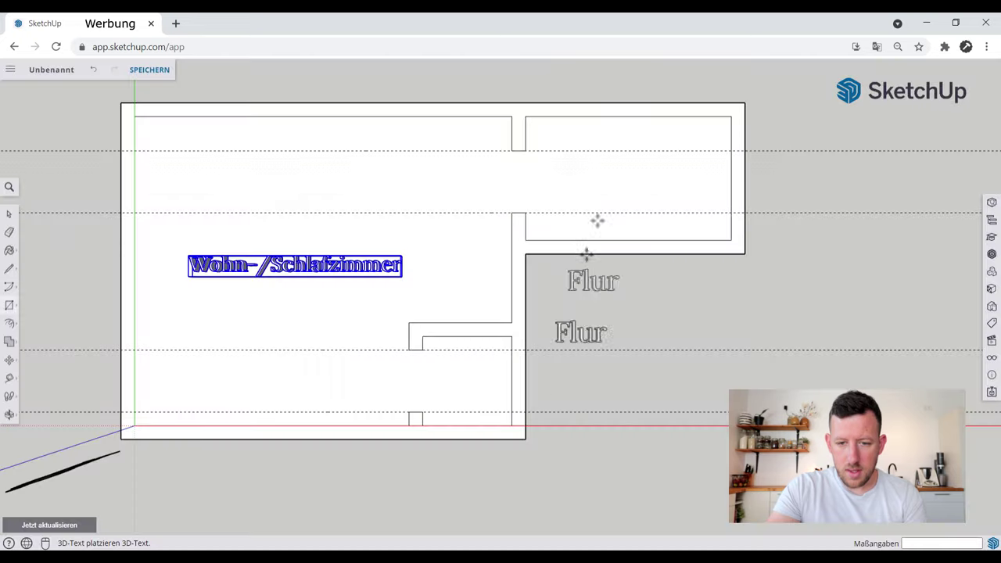
pyautogui.click(601, 192)
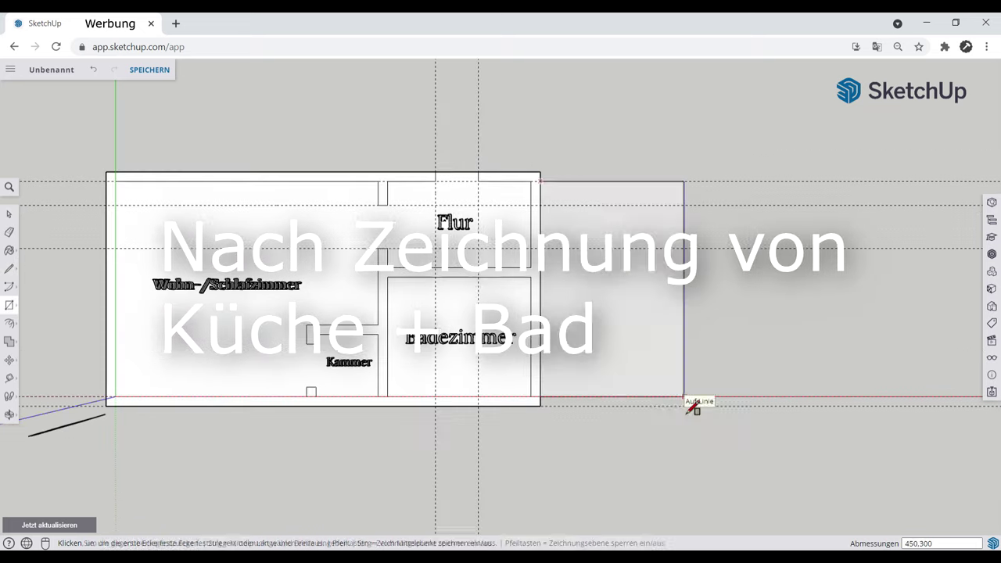
# Complete the new room's rectangle and wall line, then select the Wohn-/Schlafzimmer and Badezimmer labels
pyautogui.click(684, 398)
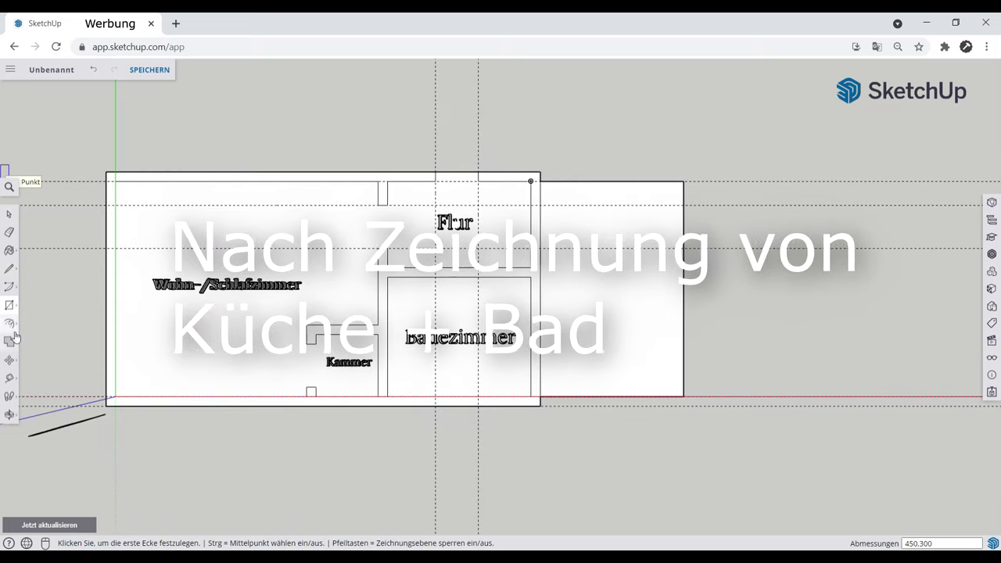
pyautogui.click(10, 269)
pyautogui.click(540, 172)
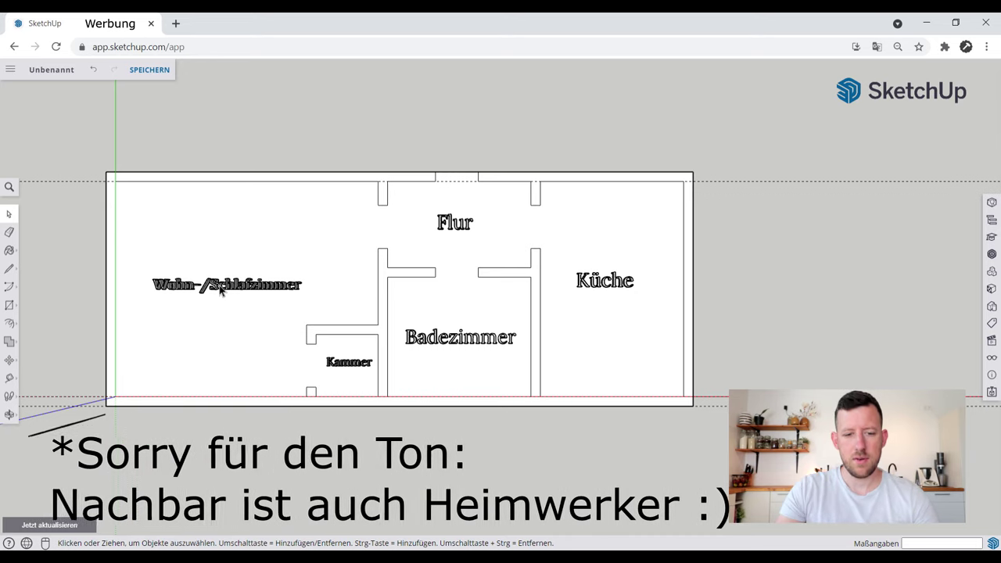
pyautogui.click(222, 286)
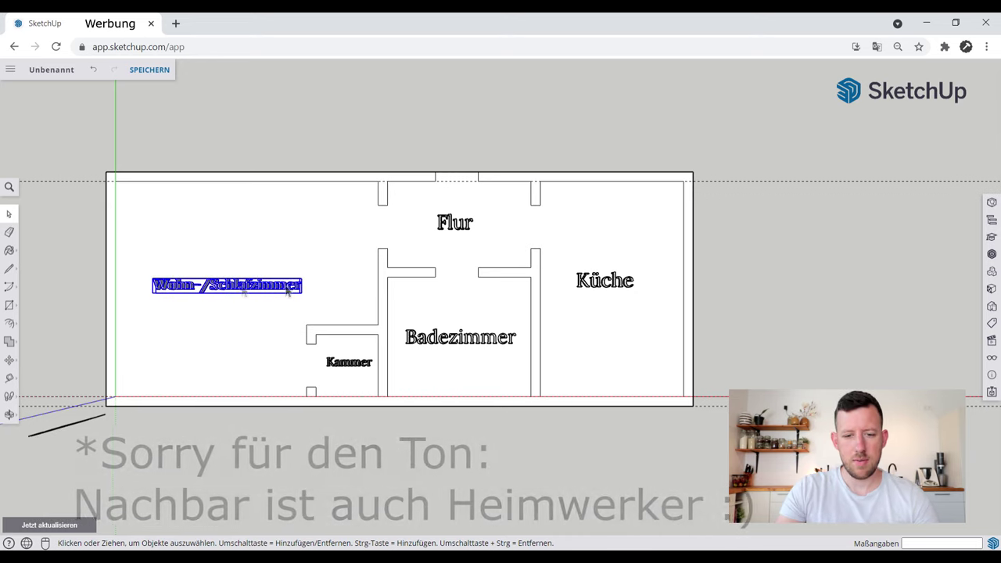
pyautogui.keyDown('ctrl'); pyautogui.click(467, 344); pyautogui.keyUp('ctrl')
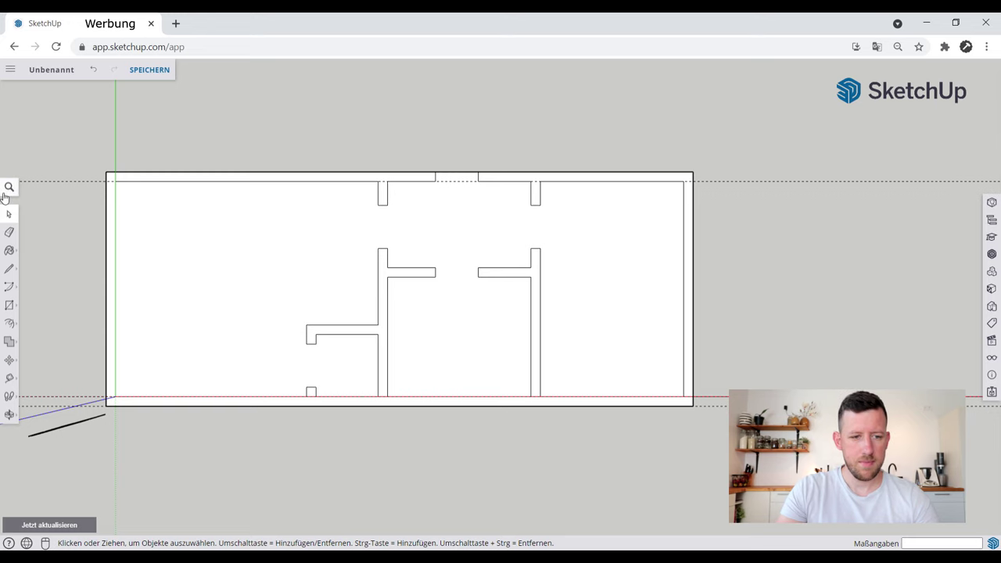
# Turn the whole floor plan into a component named 'Grundriss'
pyautogui.tripleClick(514, 405)
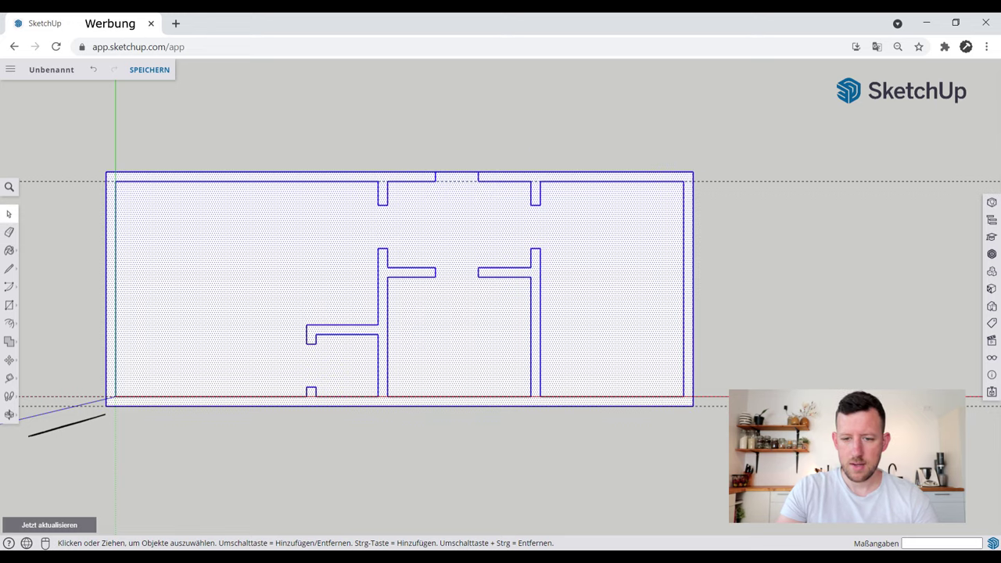
pyautogui.rightClick(590, 249)
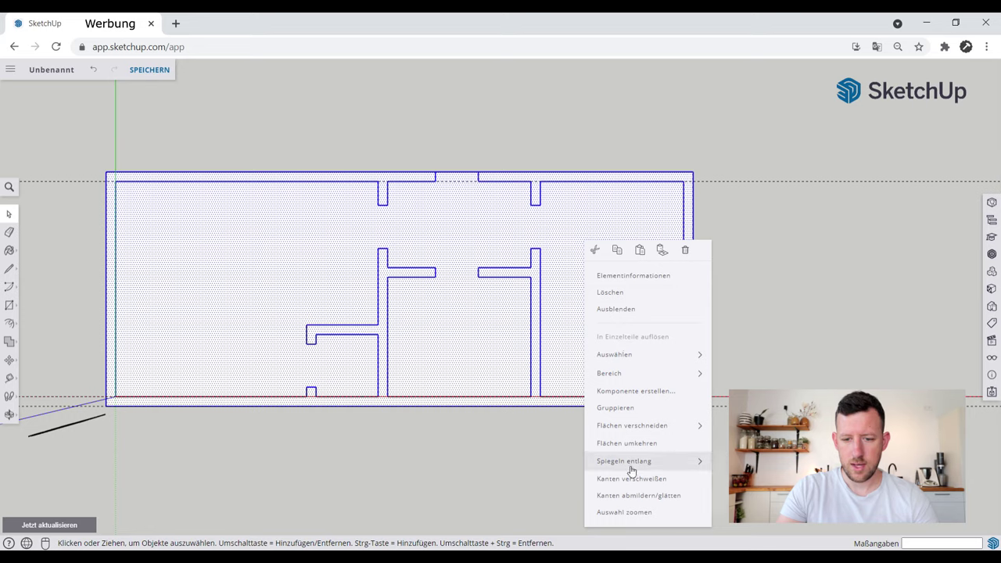
pyautogui.click(634, 391)
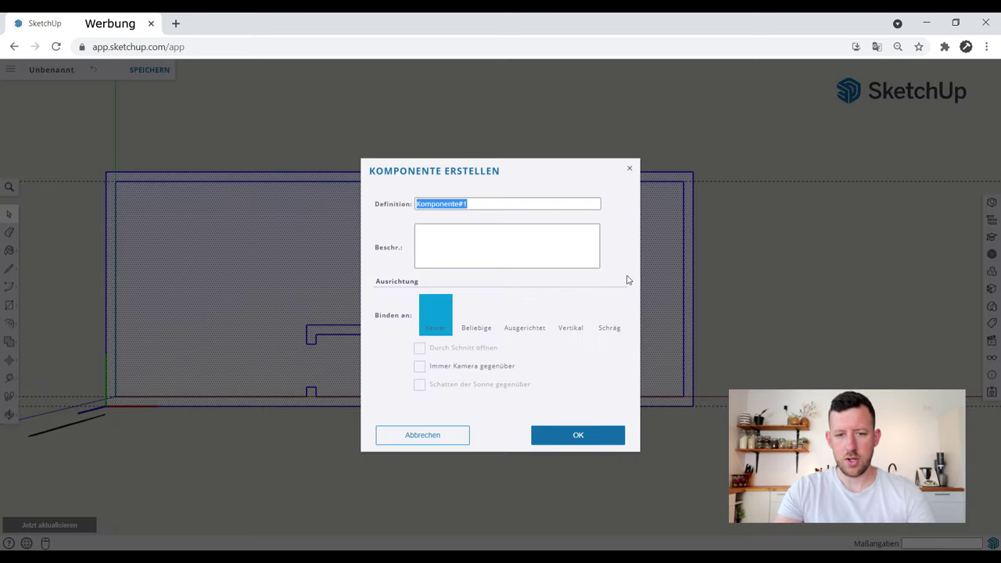
pyautogui.write('Grundriss')
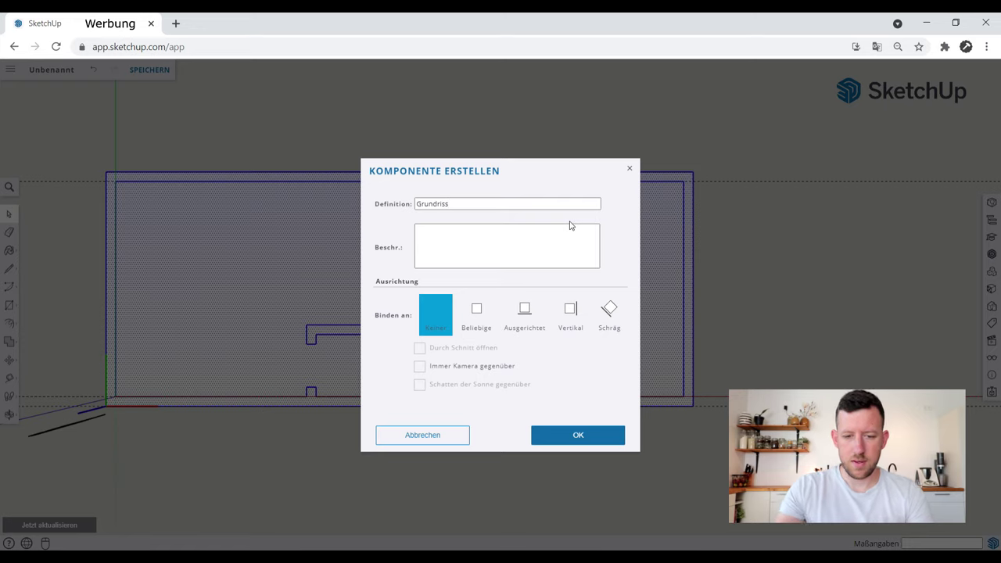
pyautogui.click(556, 444)
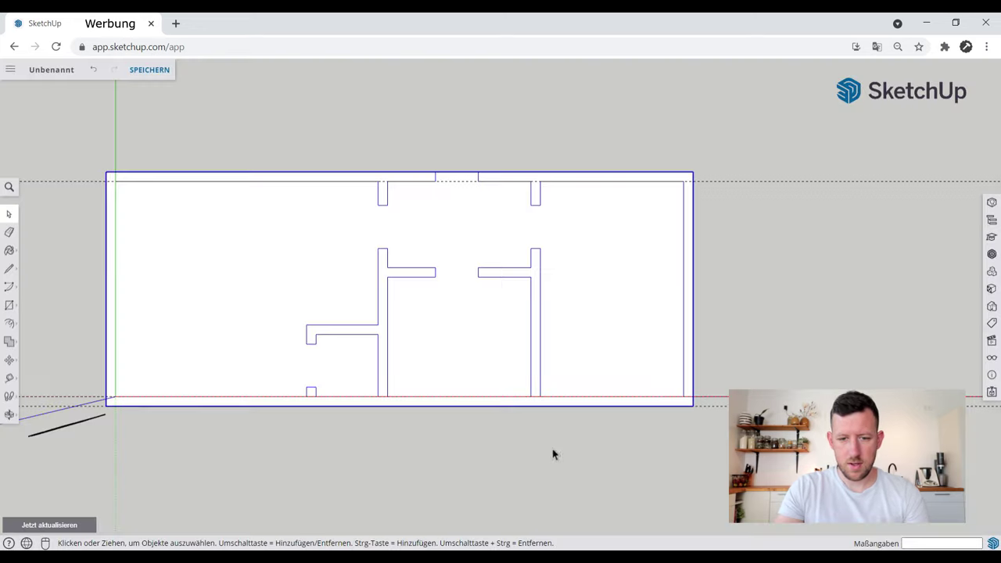
pyautogui.click(468, 465)
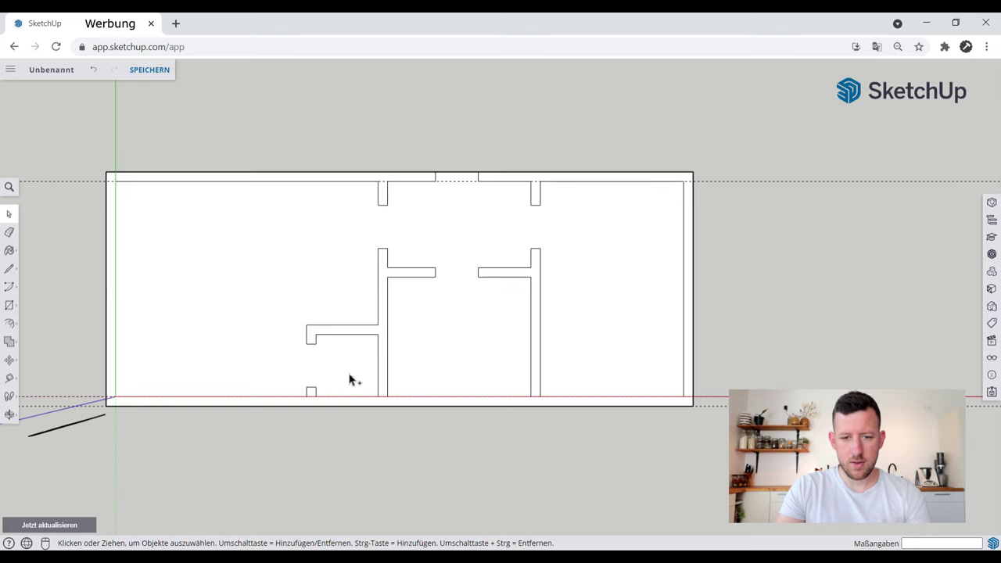
# Paste the room labels back onto the plan and deselect them
pyautogui.hotkey('ctrl', 'v')
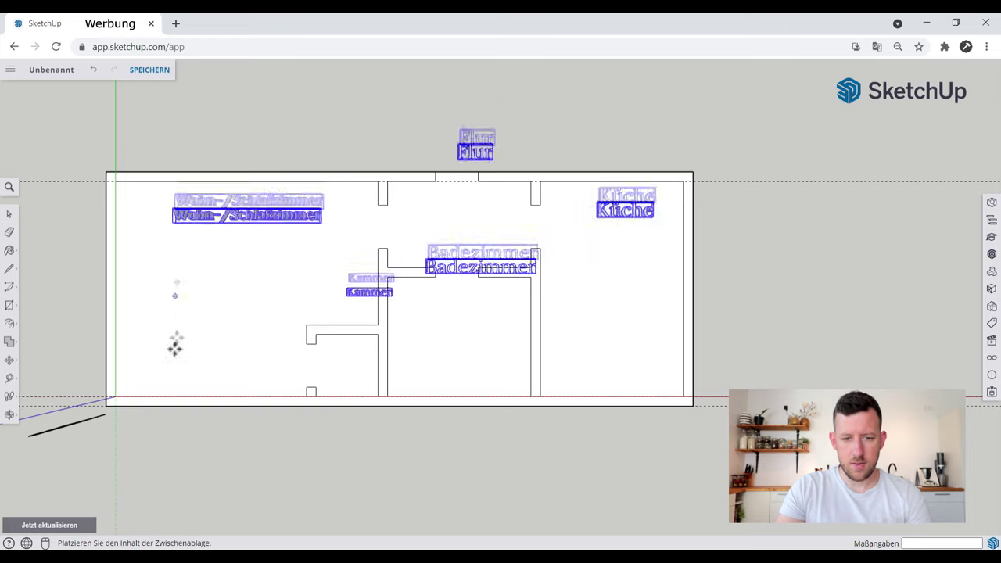
pyautogui.click(164, 376)
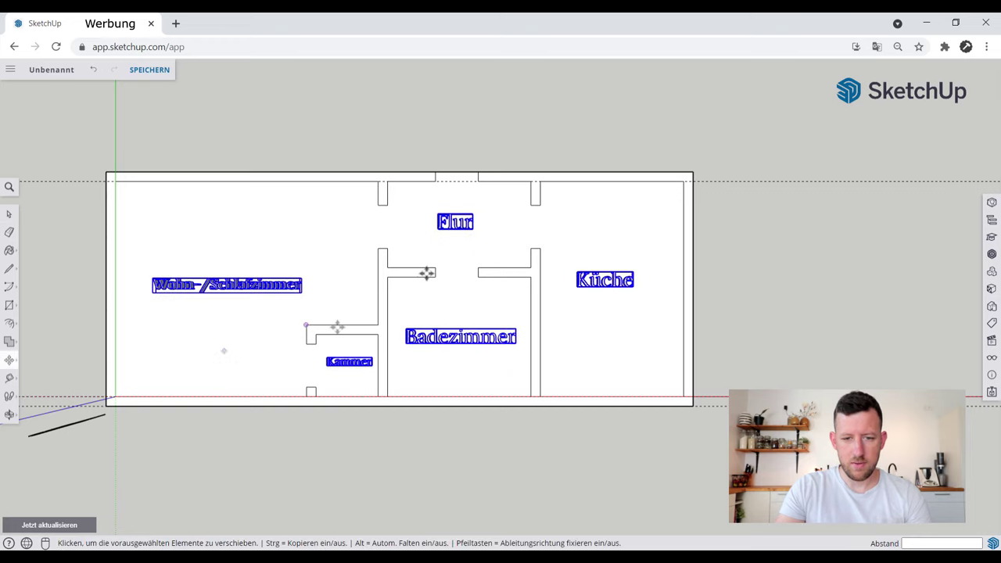
pyautogui.click(10, 214)
pyautogui.click(227, 98)
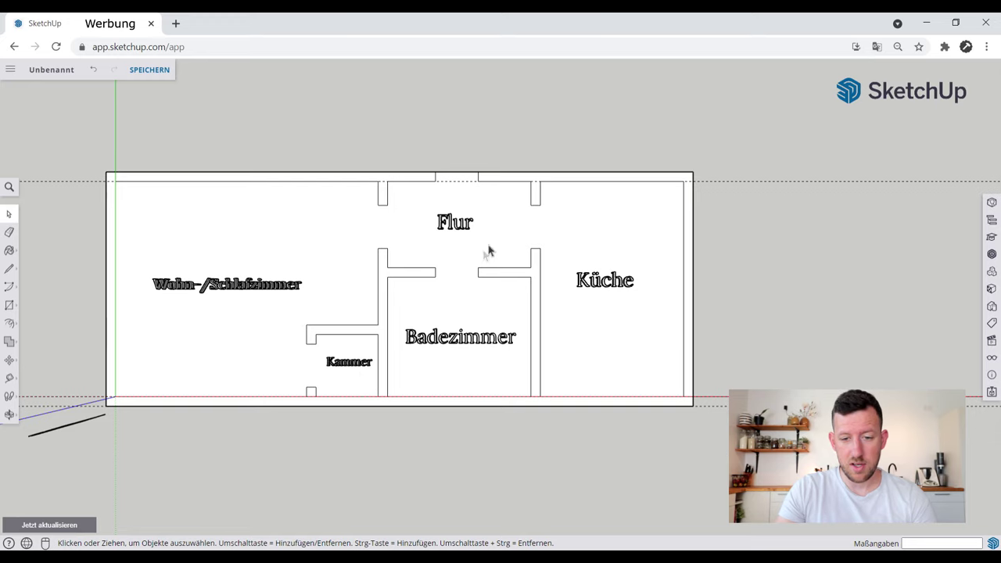
pyautogui.press('l')
pyautogui.scroll(3, 447, 173)
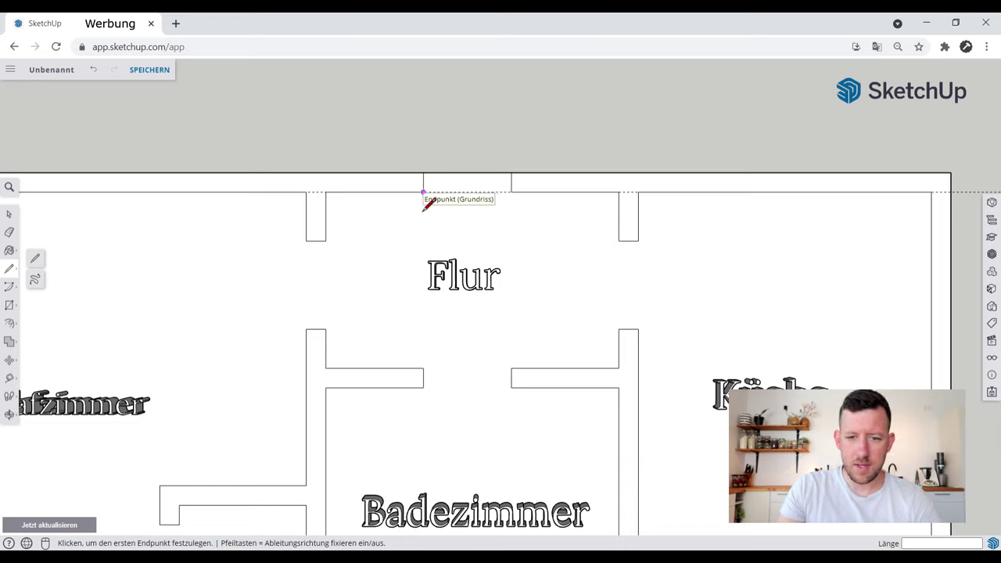
# Draw a 90 cm door leaf at the Flur doorway with a quarter-circle swing arc
pyautogui.click(511, 191)
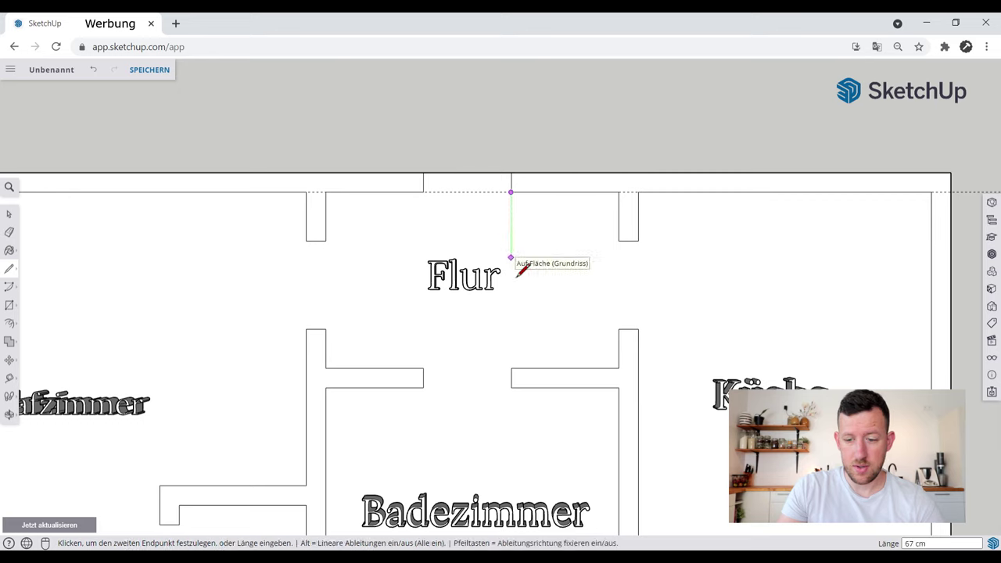
pyautogui.write('90')
pyautogui.press('Return')
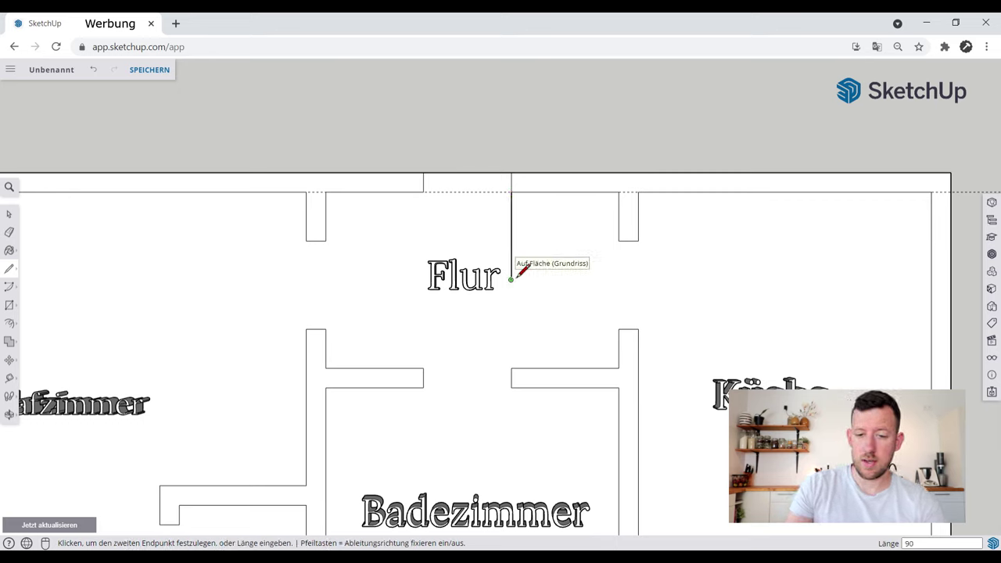
pyautogui.click(10, 287)
pyautogui.click(511, 191)
pyautogui.click(511, 279)
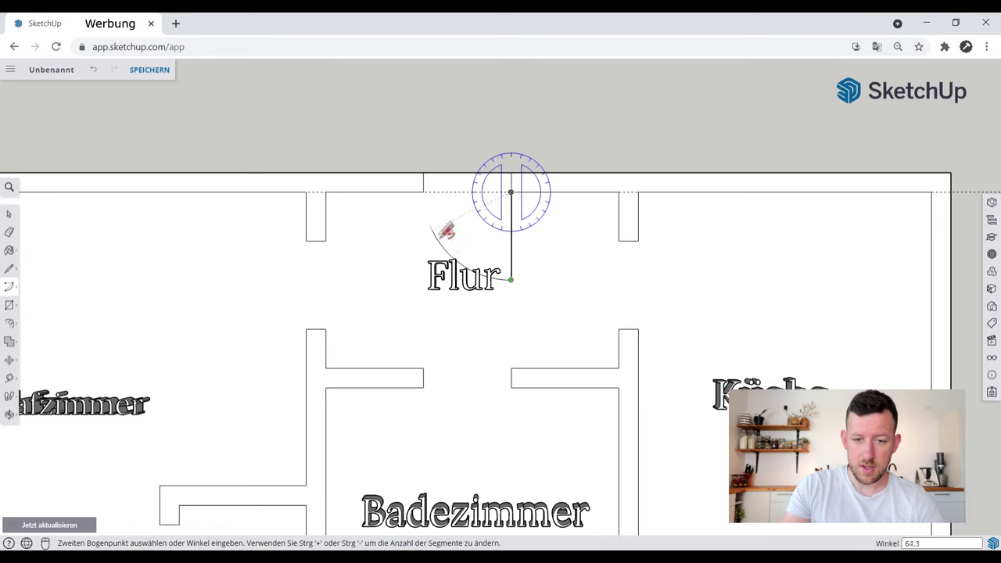
pyautogui.click(423, 192)
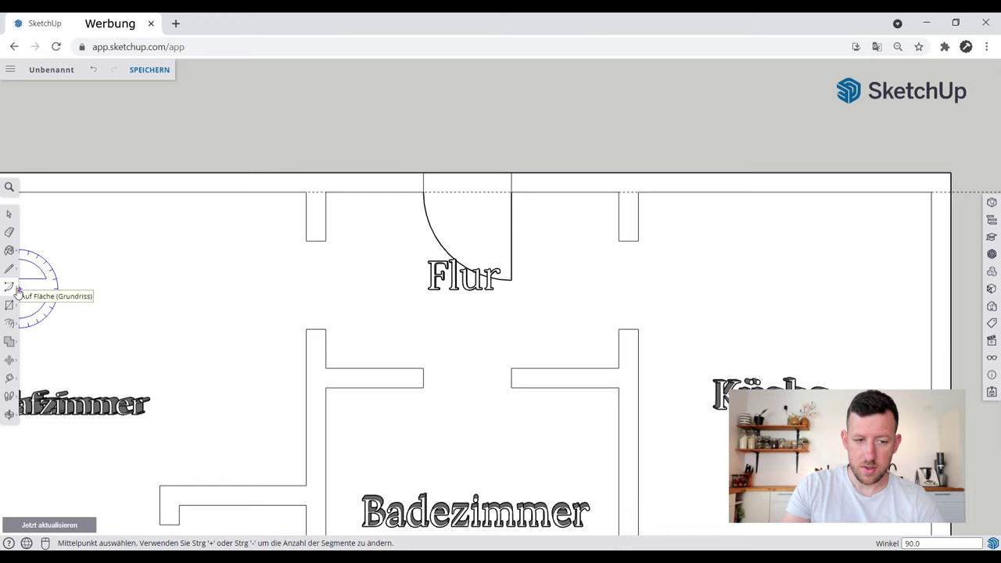
pyautogui.click(16, 287)
pyautogui.press('space')
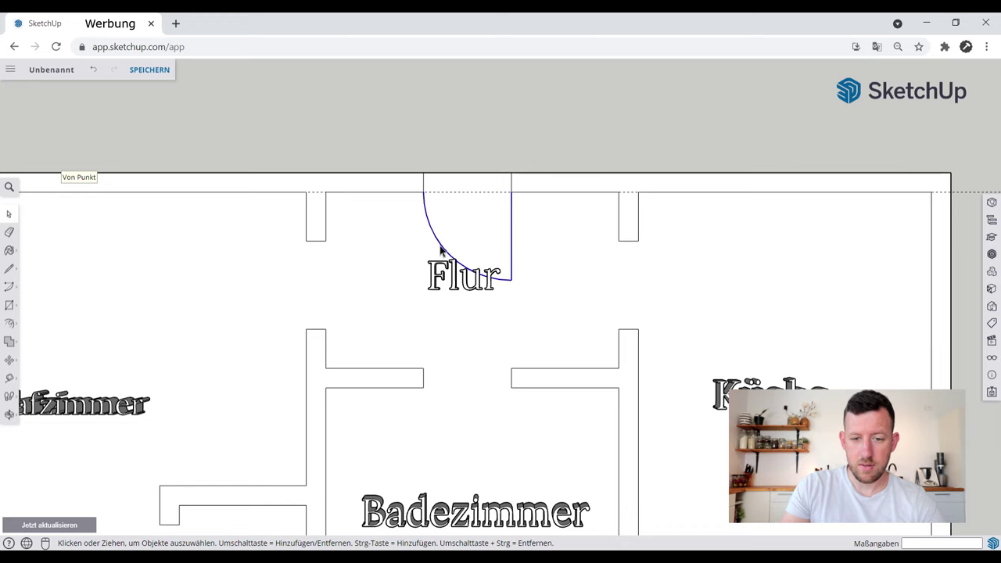
# Make the door leaf and swing a component named 'Tür'
pyautogui.rightClick(440, 250)
pyautogui.click(521, 379)
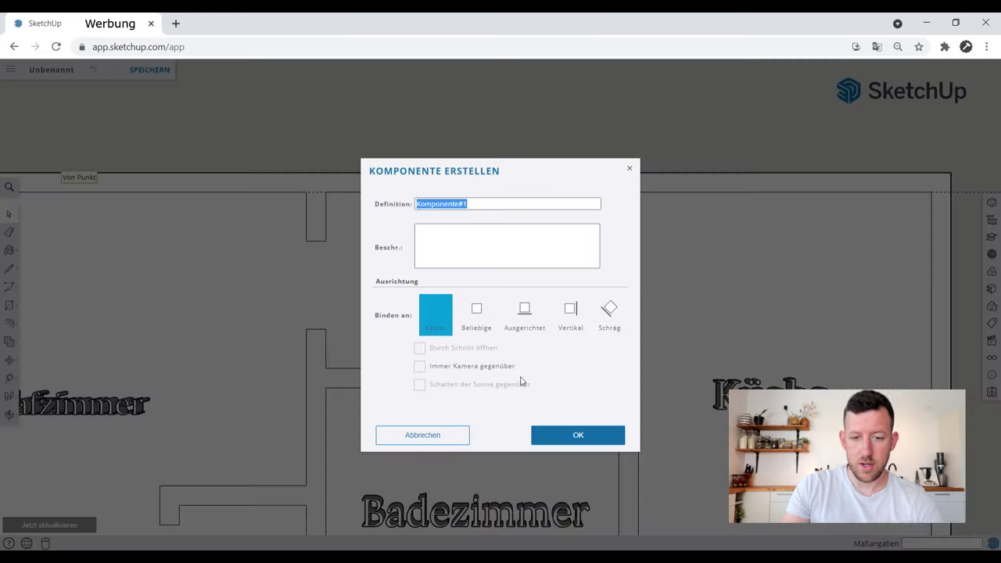
pyautogui.write('Tür')
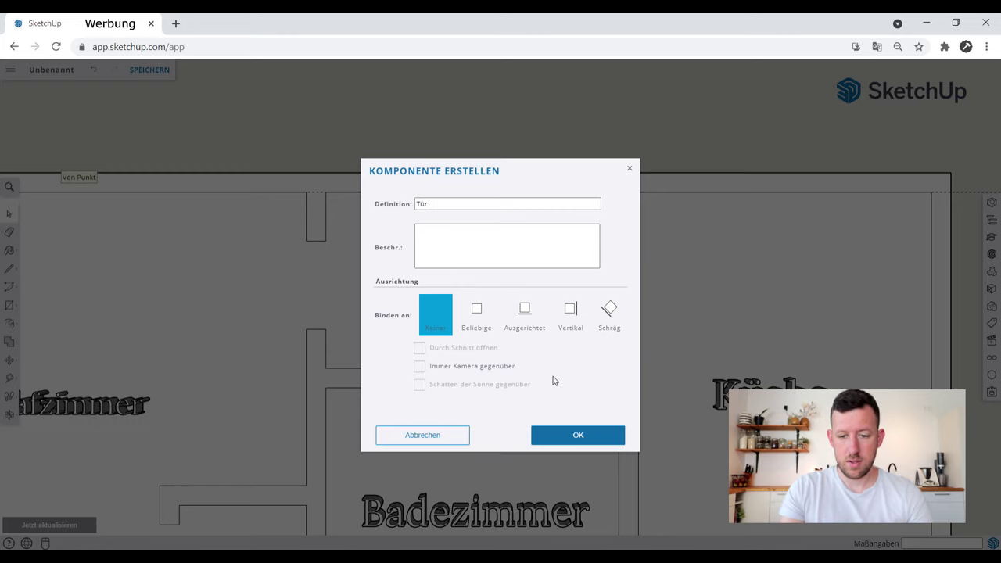
pyautogui.click(559, 440)
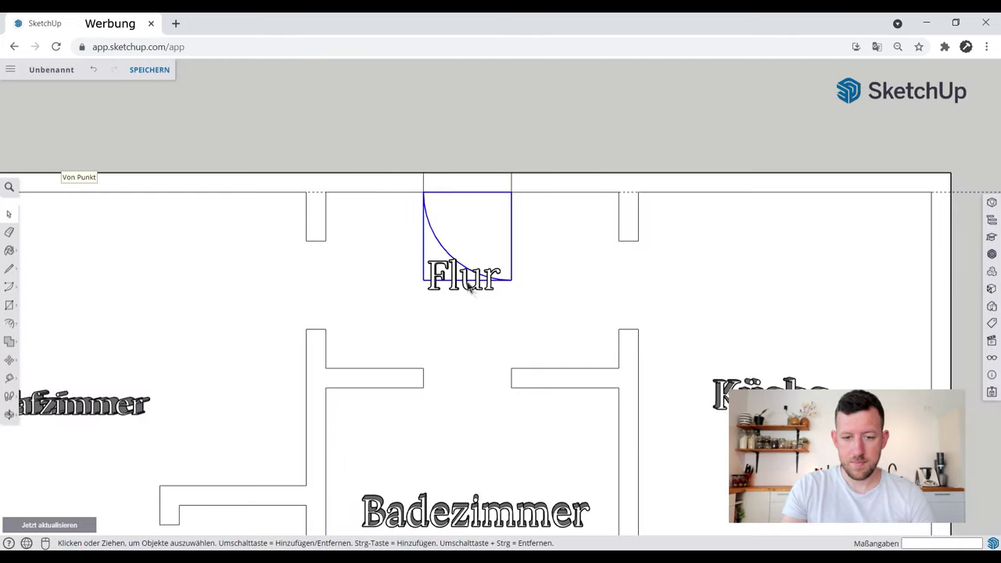
# Copy the Flur door into the Badezimmer, left-room and Küche doorways with Move and Ctrl
pyautogui.press('m')
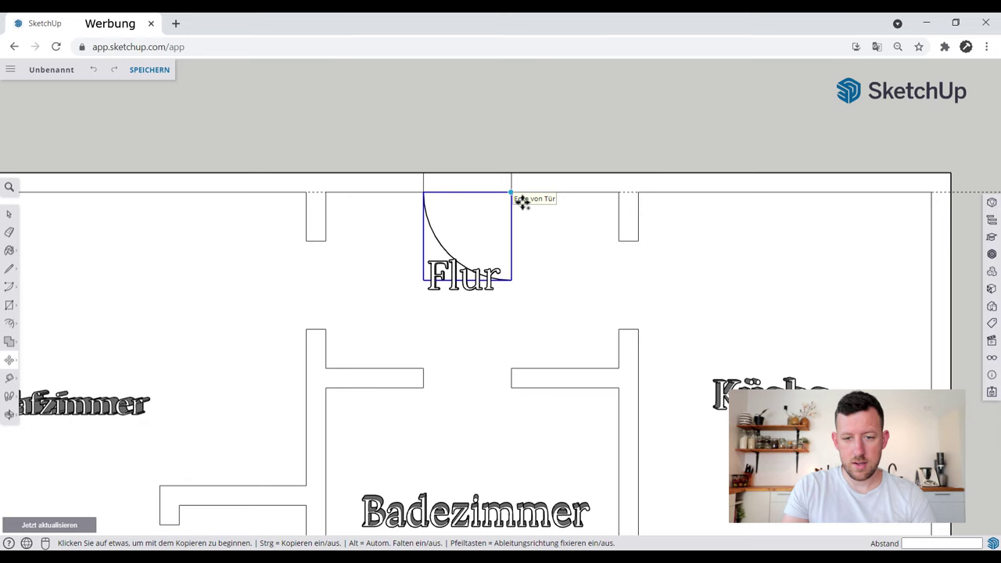
pyautogui.click(511, 192)
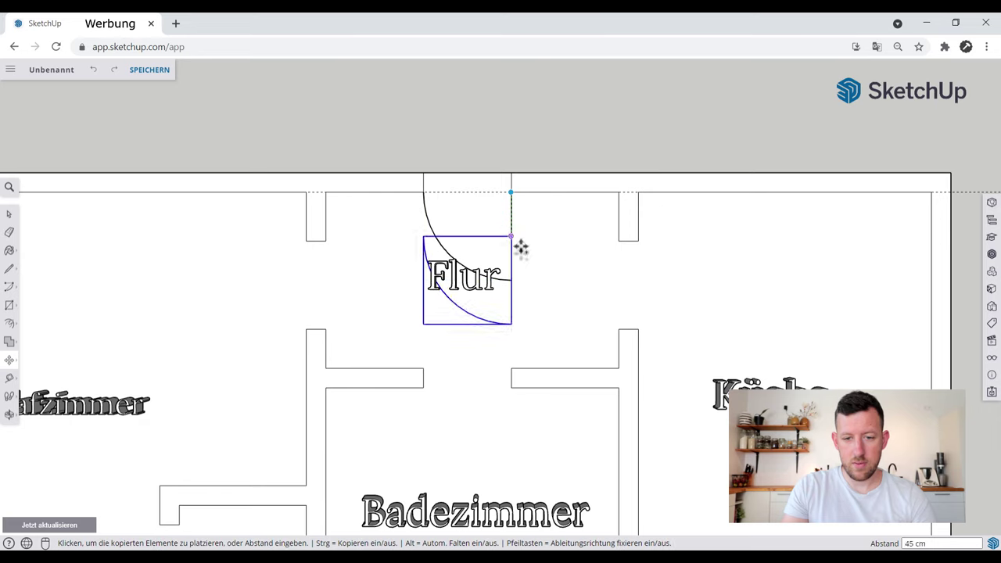
pyautogui.click(524, 396)
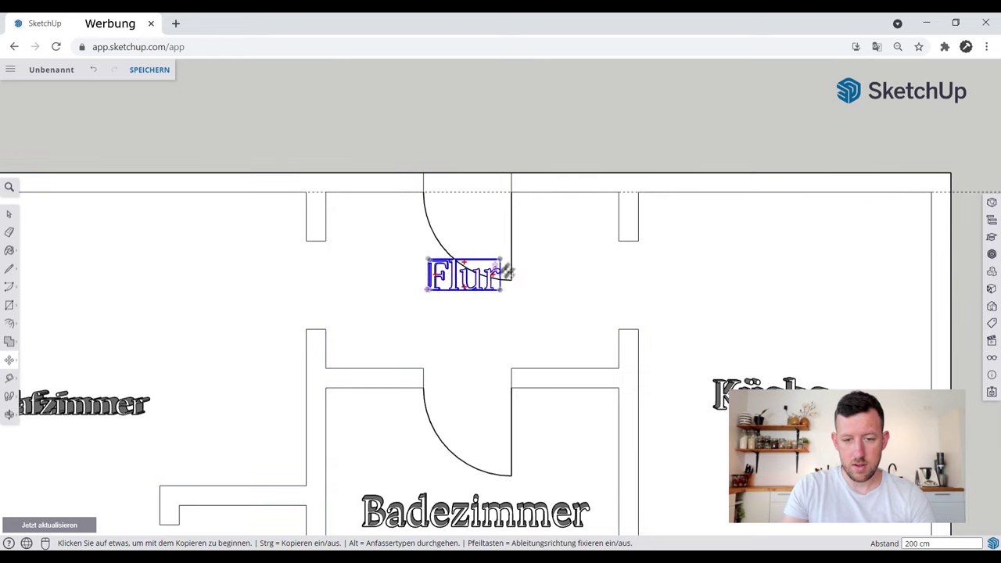
pyautogui.click(511, 191)
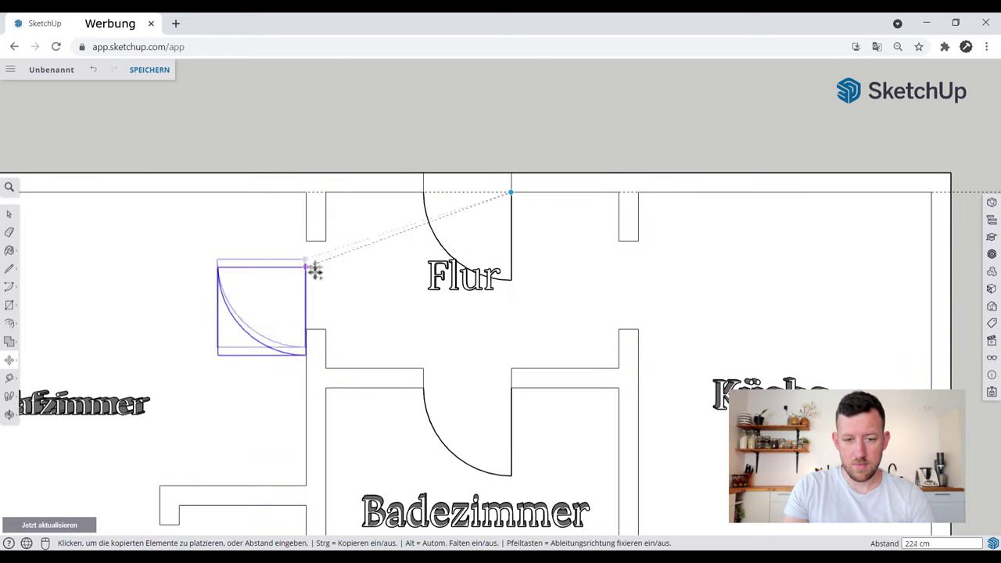
pyautogui.click(315, 345)
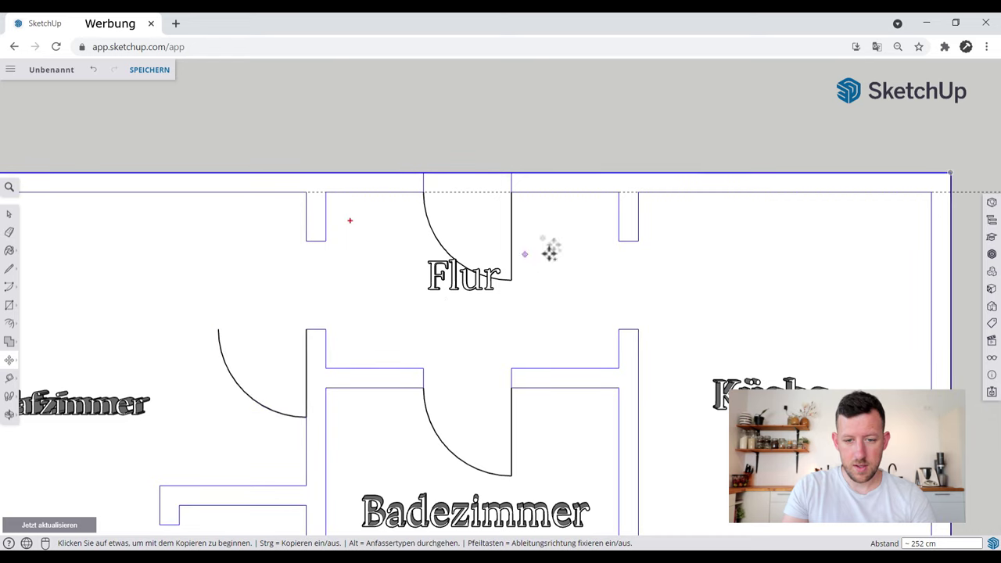
pyautogui.click(510, 193)
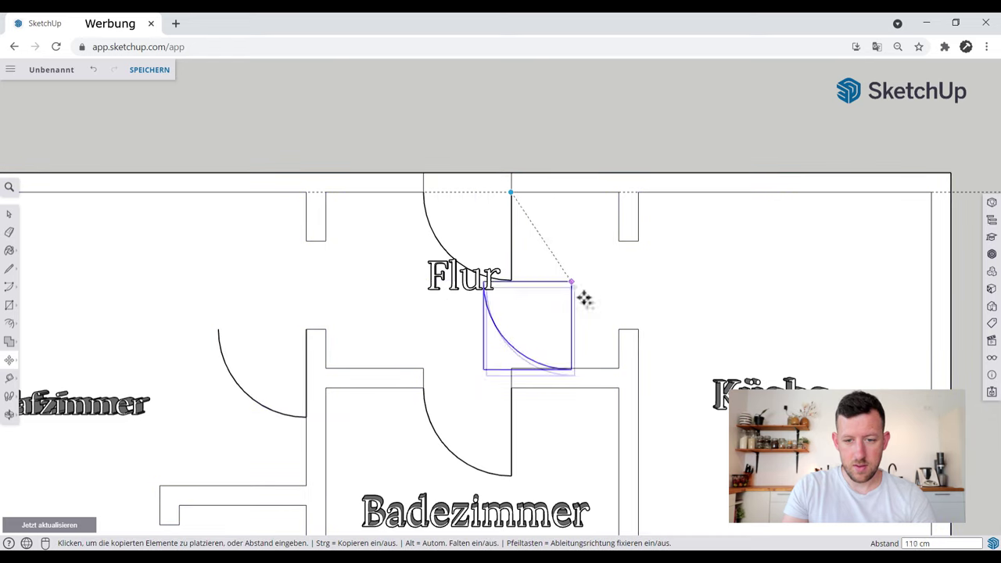
pyautogui.click(644, 247)
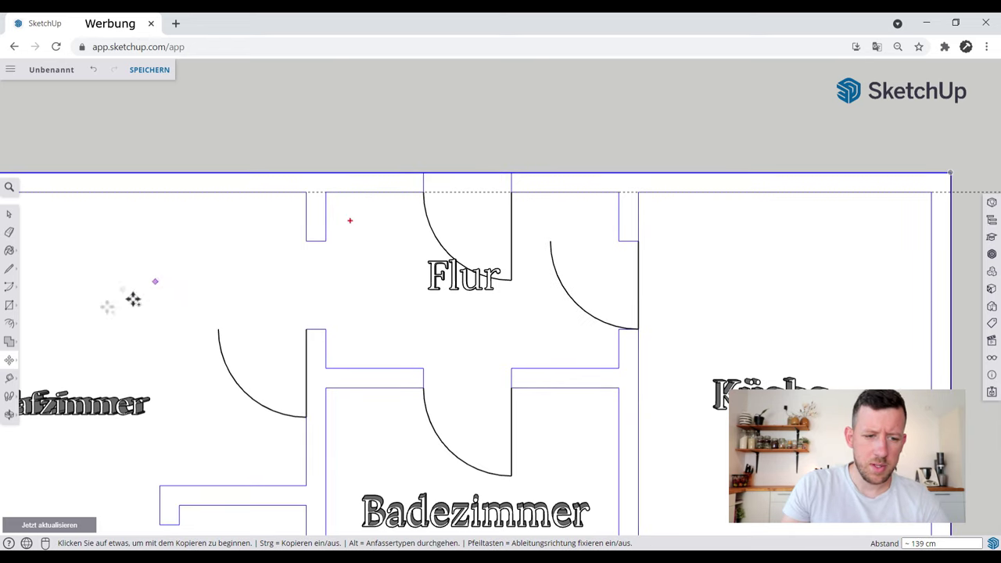
pyautogui.click(41, 364)
pyautogui.click(41, 365)
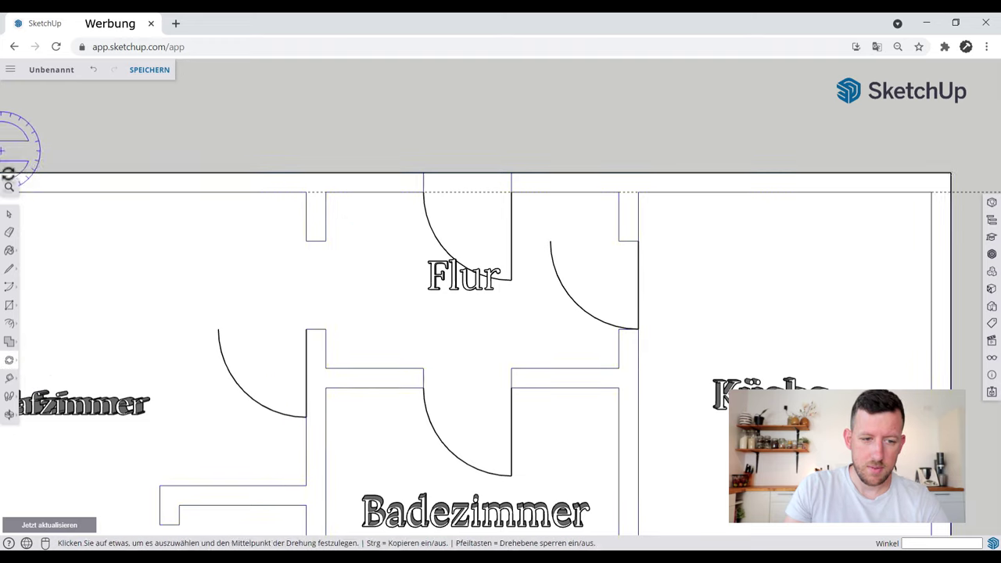
pyautogui.click(9, 214)
# Rotate the left door copy 90° about its corner
pyautogui.click(277, 422)
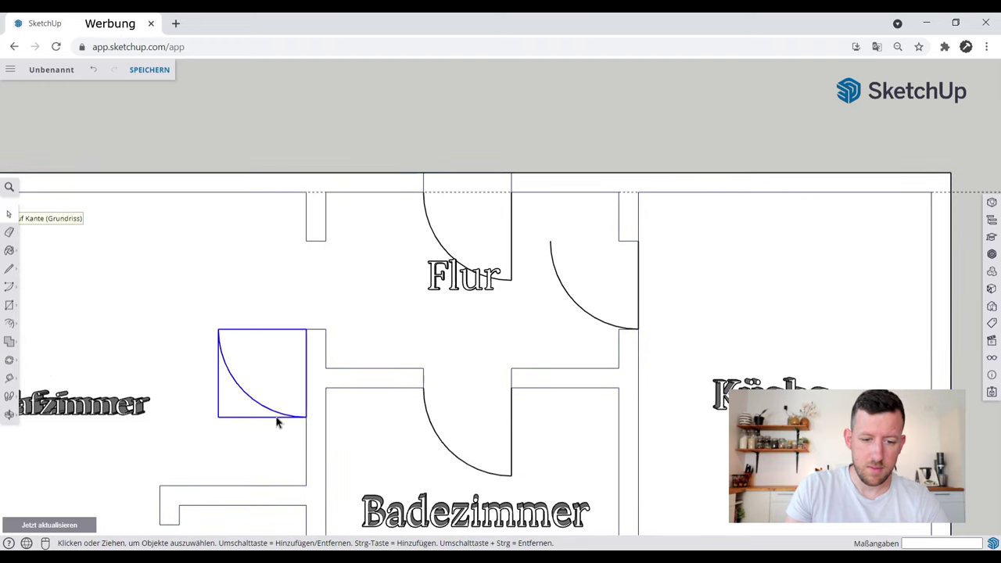
pyautogui.click(12, 361)
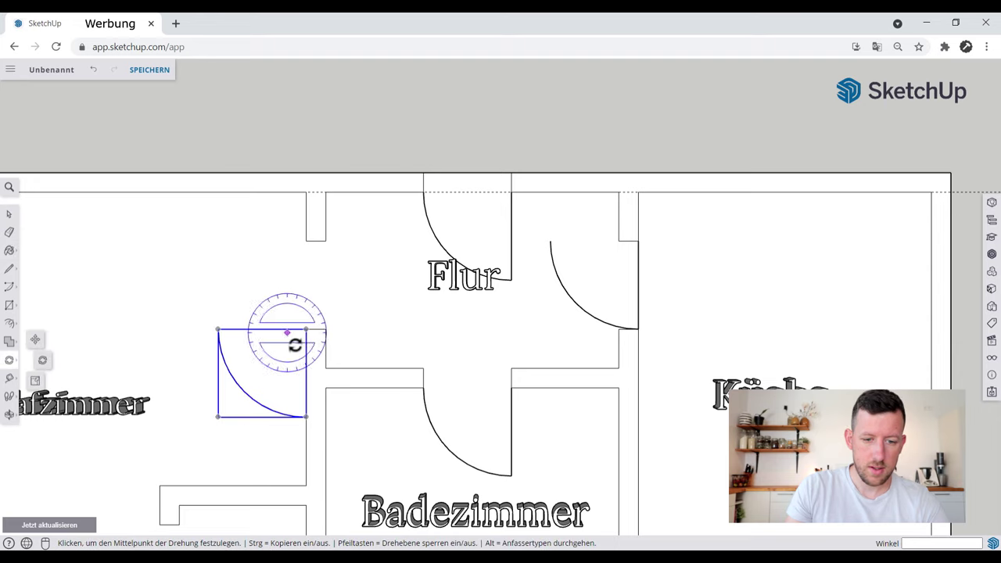
pyautogui.click(305, 329)
pyautogui.click(218, 329)
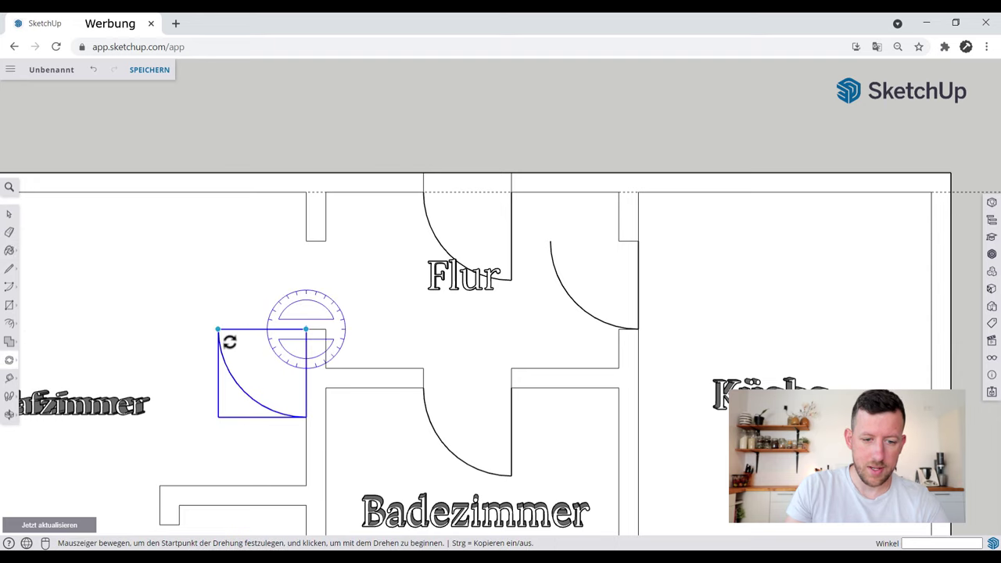
pyautogui.click(311, 247)
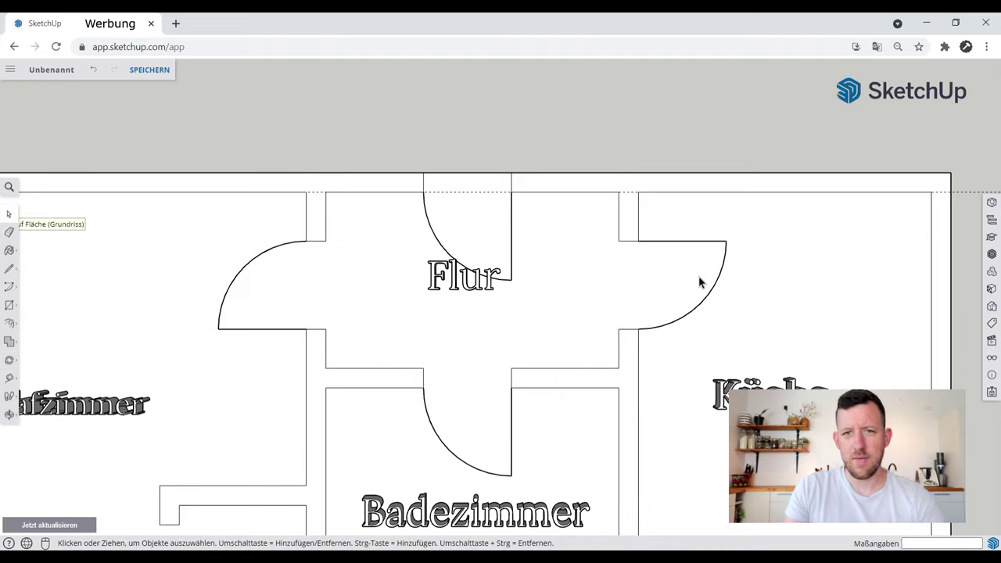
# Flip the Küche door along its component axis so it swings the other way
pyautogui.click(701, 317)
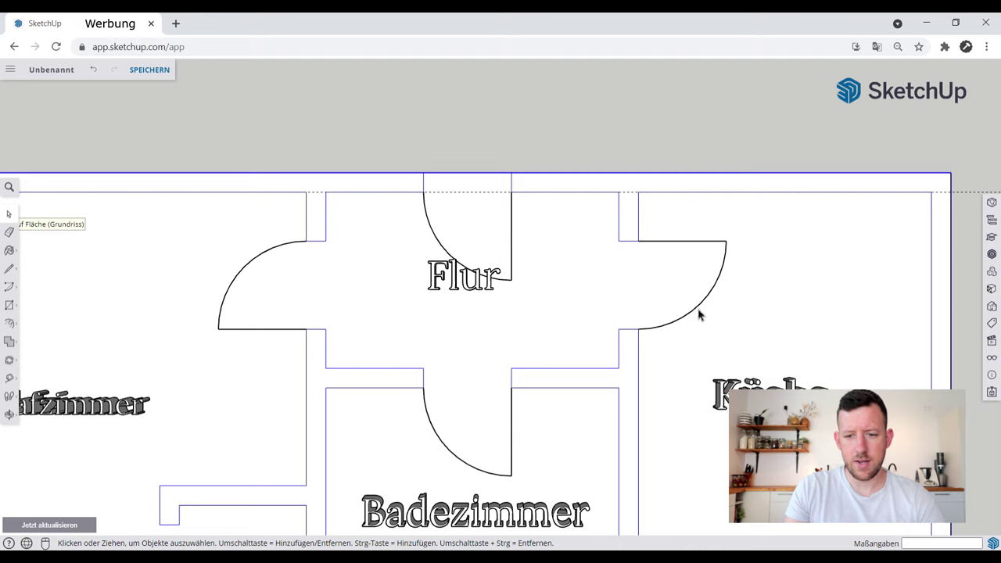
pyautogui.doubleClick(688, 256)
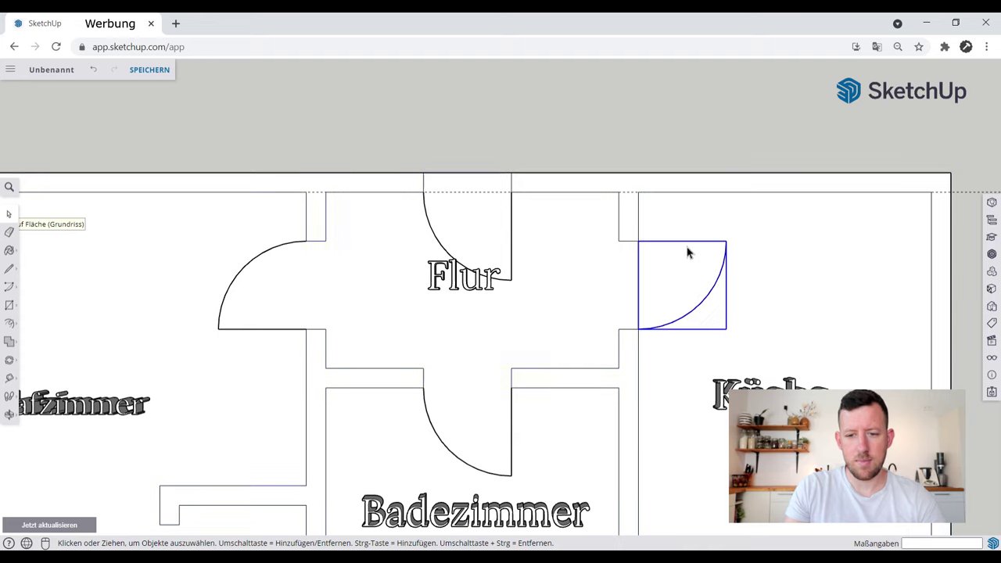
pyautogui.rightClick(688, 252)
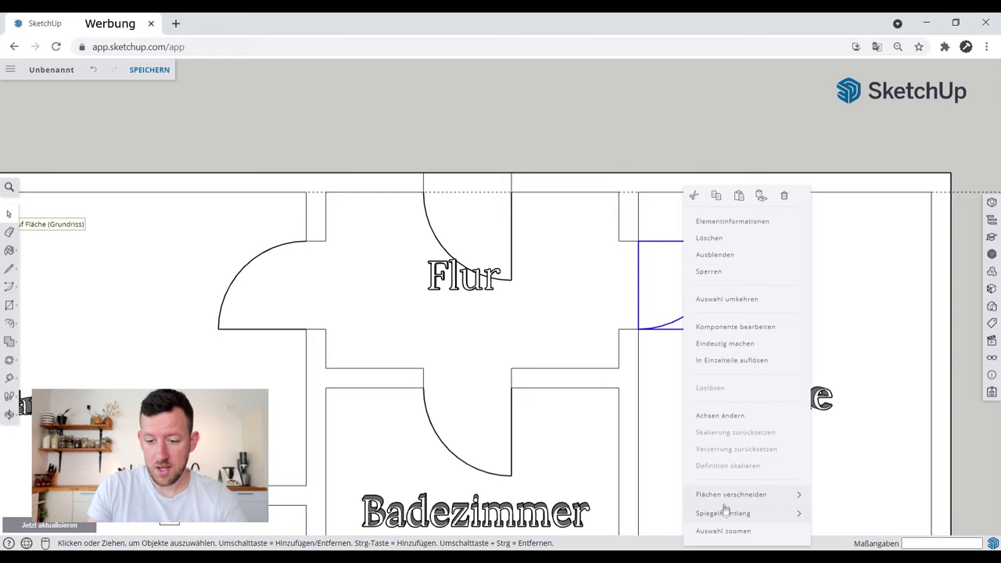
pyautogui.moveTo(751, 513)
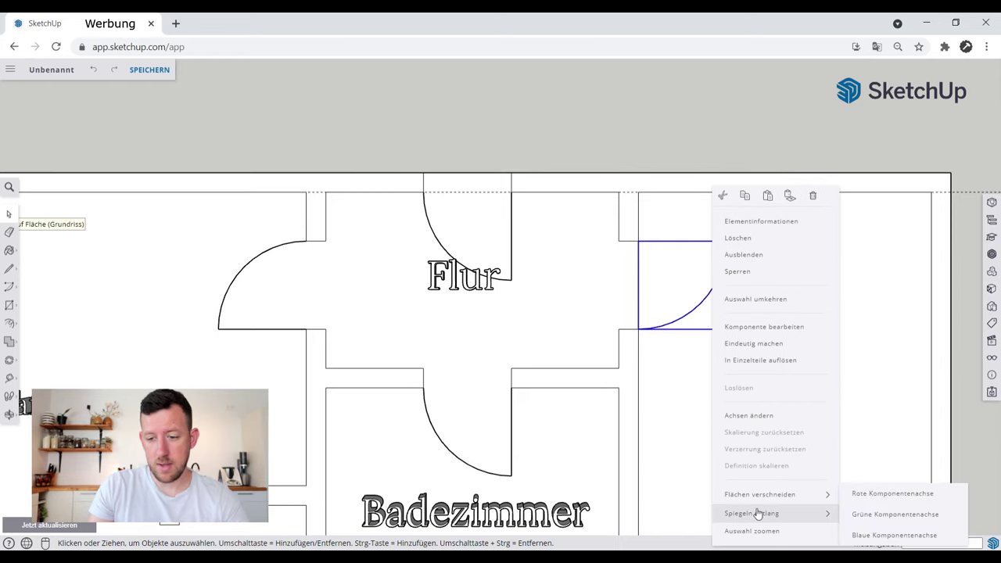
pyautogui.click(894, 500)
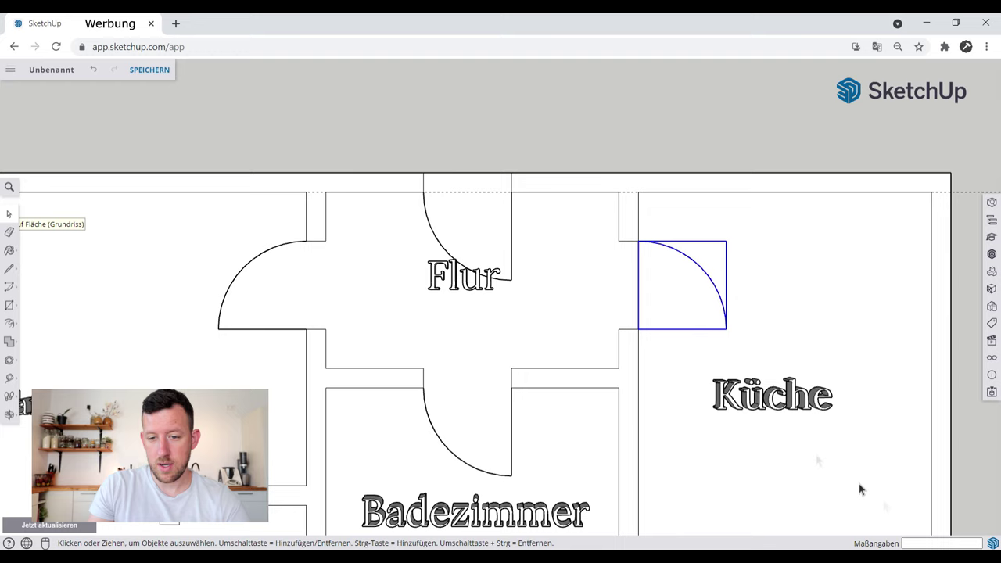
pyautogui.click(748, 343)
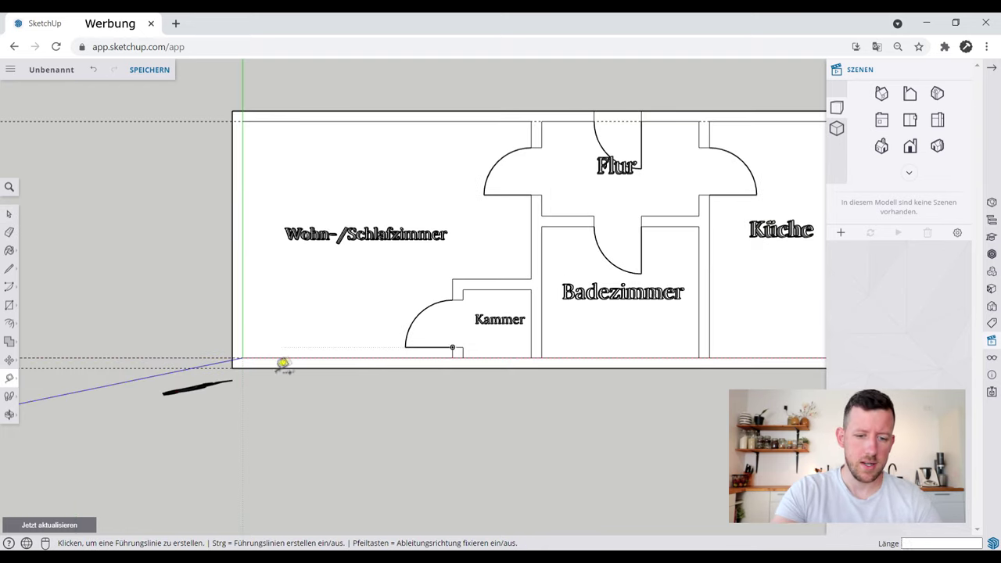
# Place guide lines 65 cm from the bottom wall and 300 cm beyond that
pyautogui.click(259, 359)
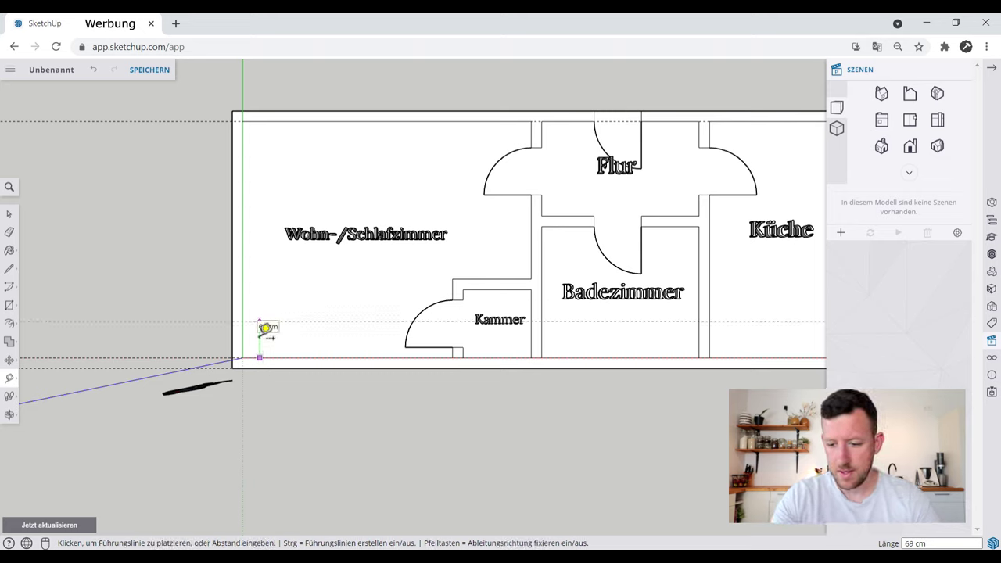
pyautogui.press('Return')
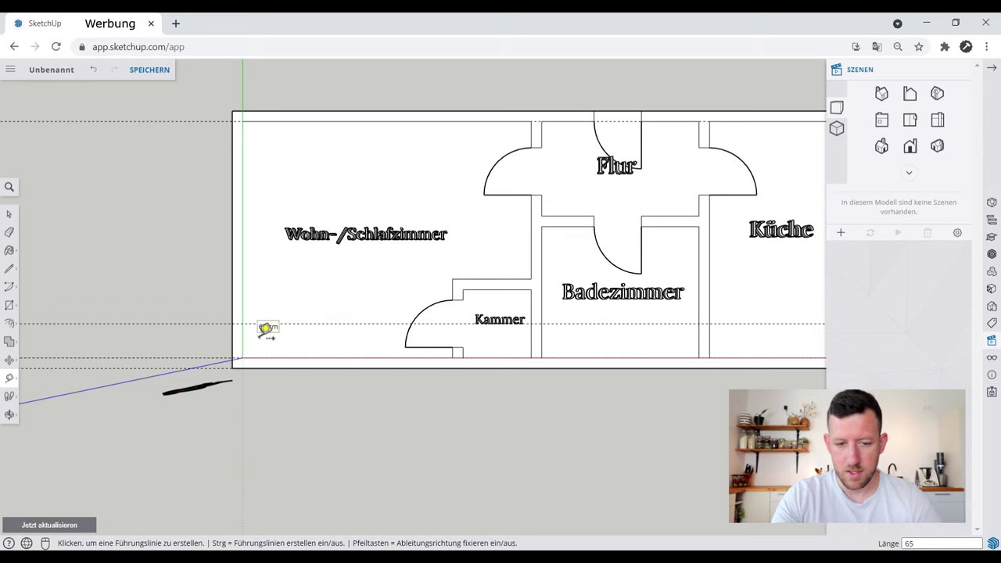
pyautogui.click(250, 323)
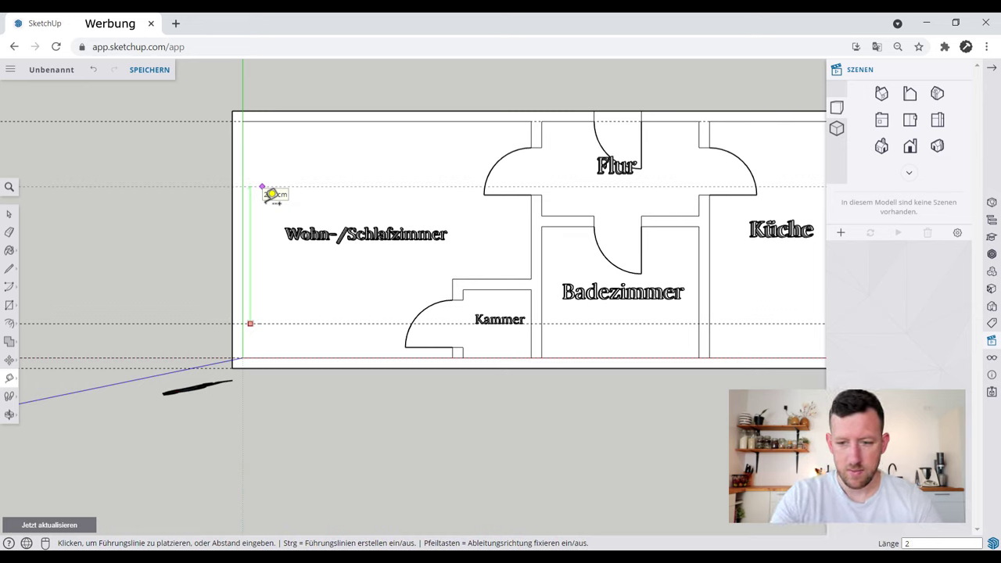
pyautogui.press('Return')
# Draw the 300 cm window line in the left wall between the two guides
pyautogui.press('l')
pyautogui.click(231, 165)
pyautogui.click(231, 323)
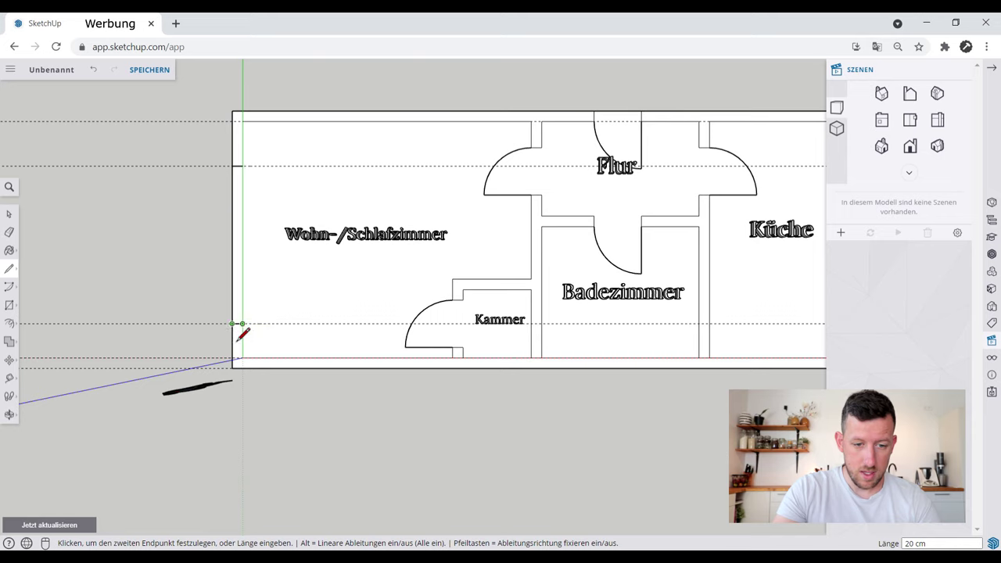
pyautogui.scroll(3, 249, 202)
pyautogui.press('Escape')
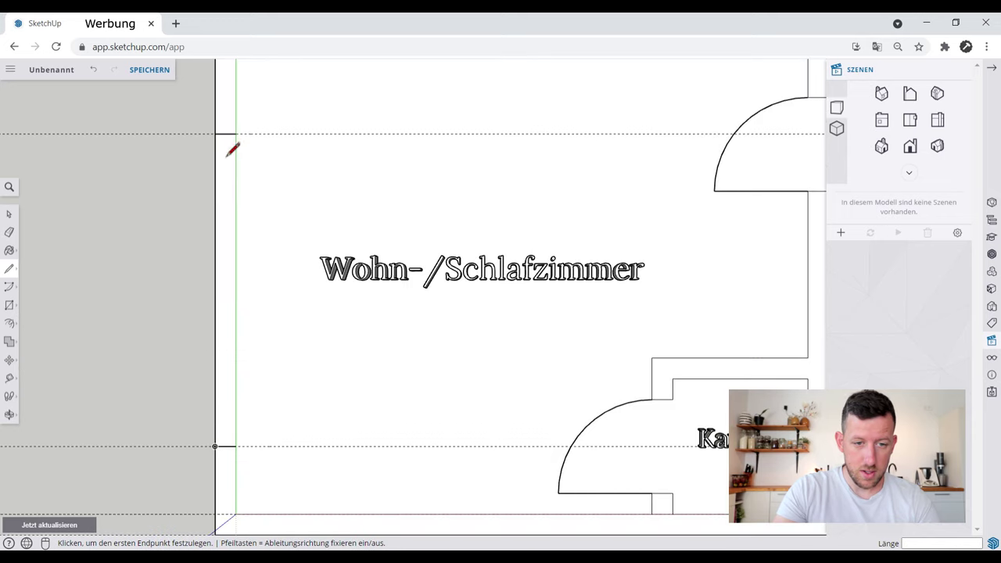
pyautogui.click(225, 134)
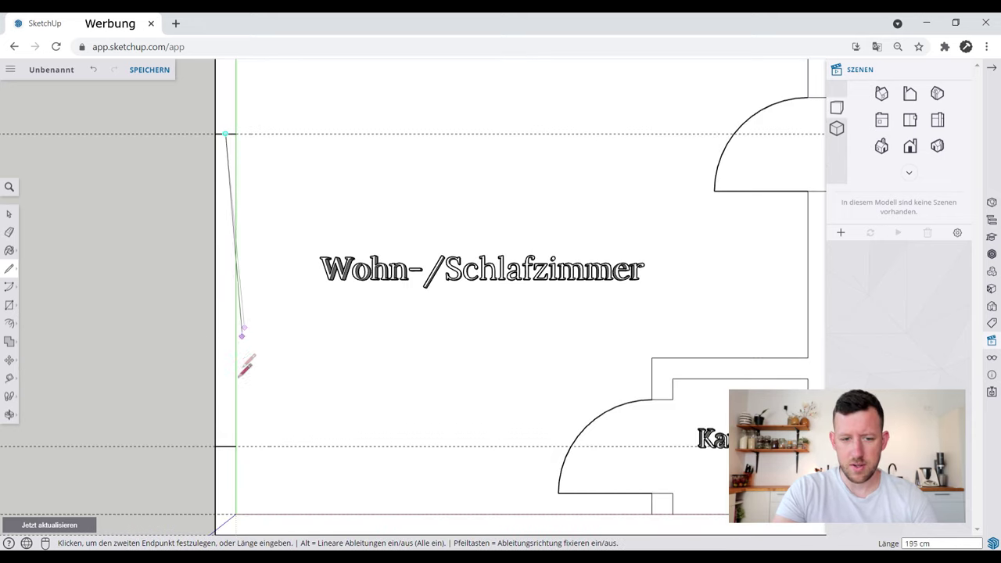
pyautogui.click(230, 458)
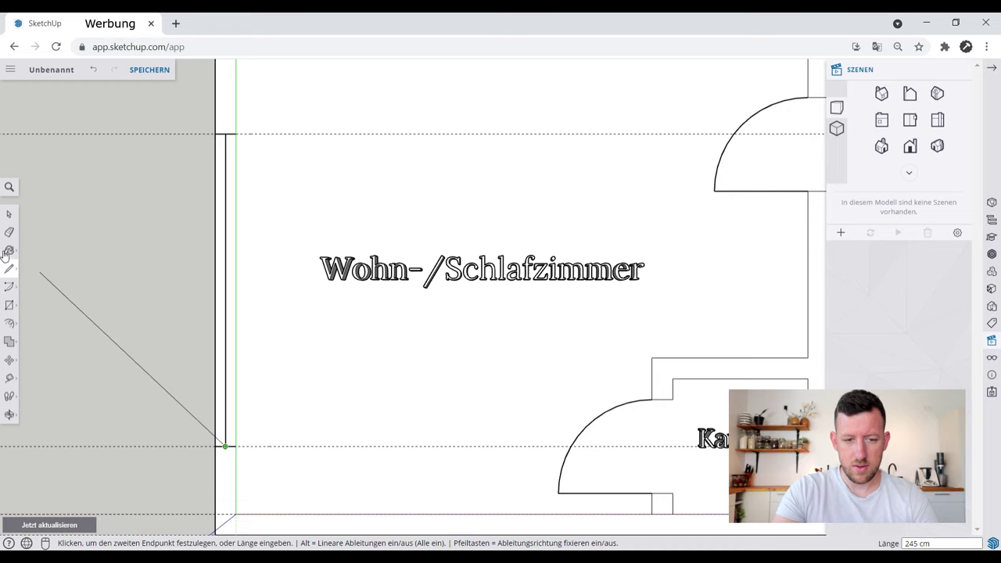
pyautogui.click(9, 214)
pyautogui.scroll(-5, 172, 219)
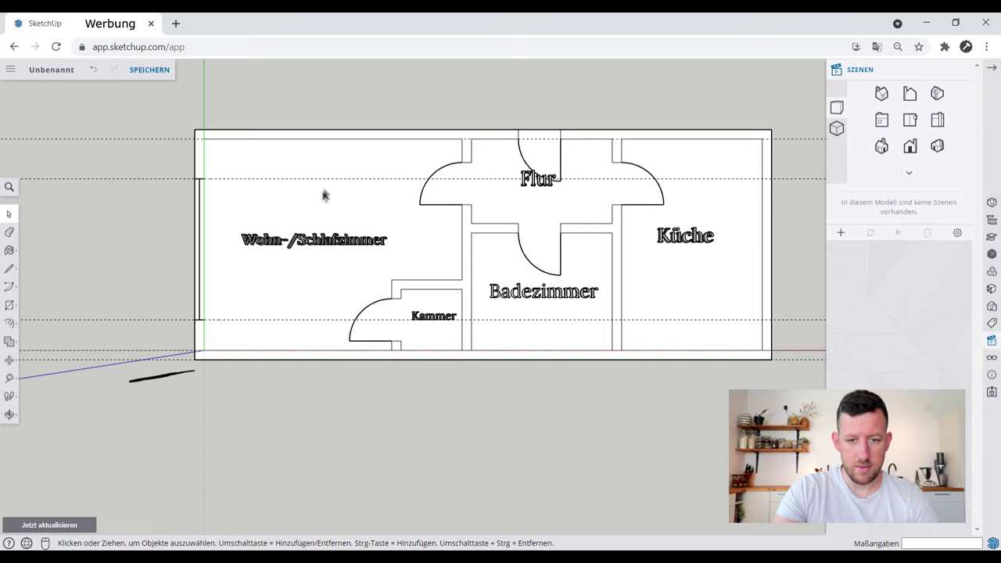
# Mark 100 cm along the top wall with a guide and draw the window lines across the wall
pyautogui.press('t')
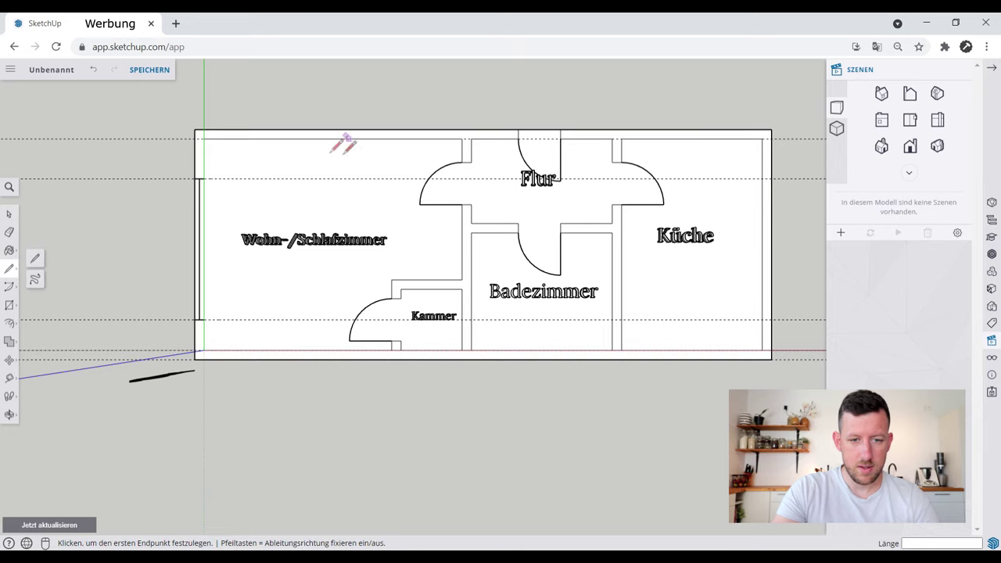
pyautogui.click(204, 145)
pyautogui.scroll(4, 208, 146)
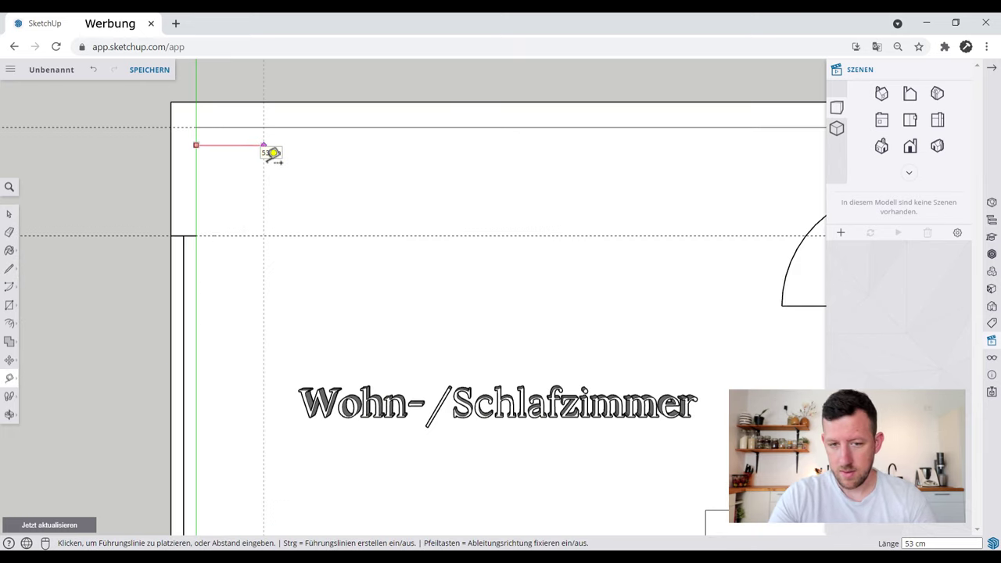
pyautogui.press('Return')
pyautogui.press('l')
pyautogui.click(323, 101)
pyautogui.click(451, 103)
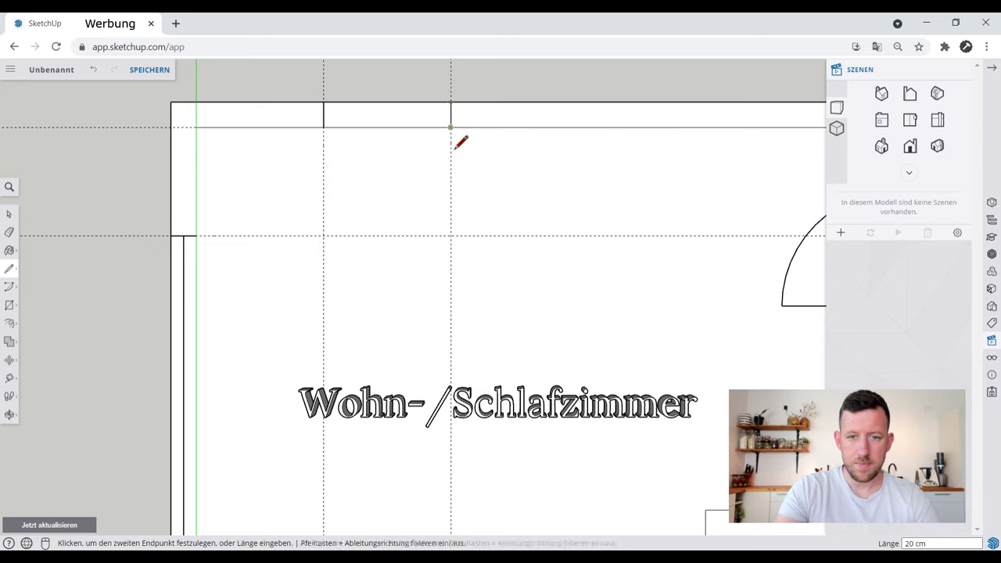
pyautogui.click(451, 127)
pyautogui.click(323, 115)
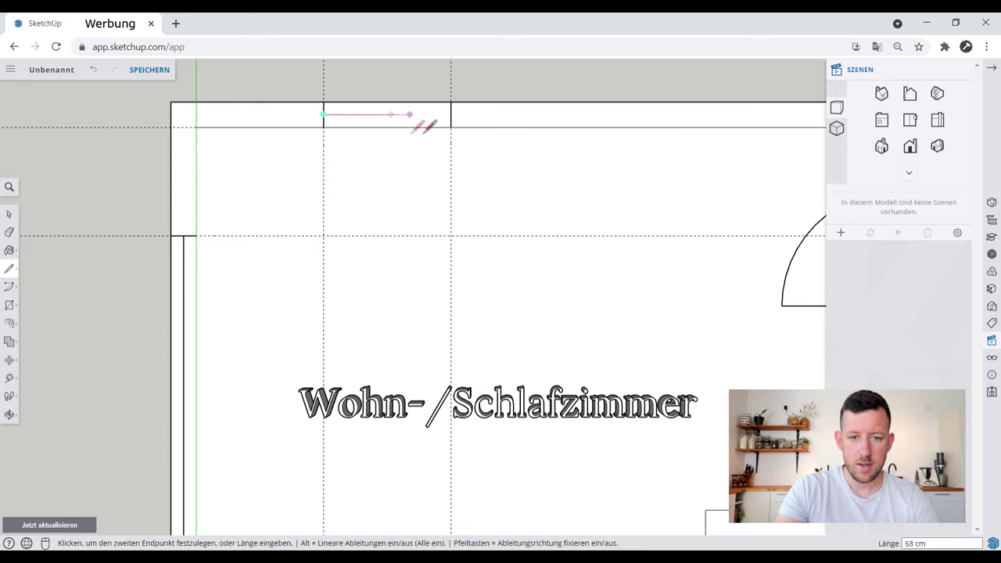
pyautogui.click(450, 114)
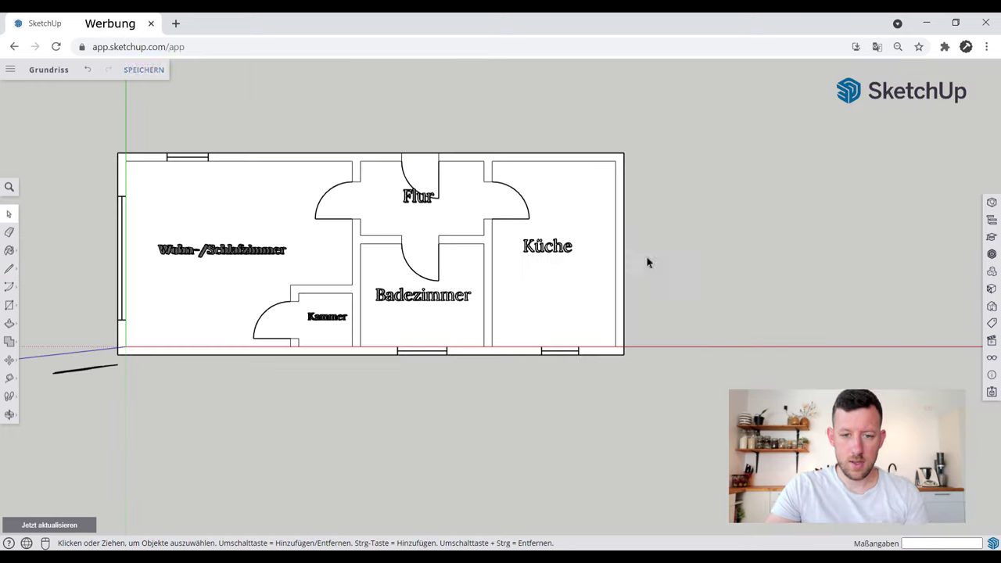
pyautogui.keyDown('shift'); pyautogui.moveTo(487, 290); pyautogui.dragTo(571, 305, button='middle'); pyautogui.keyUp('shift')
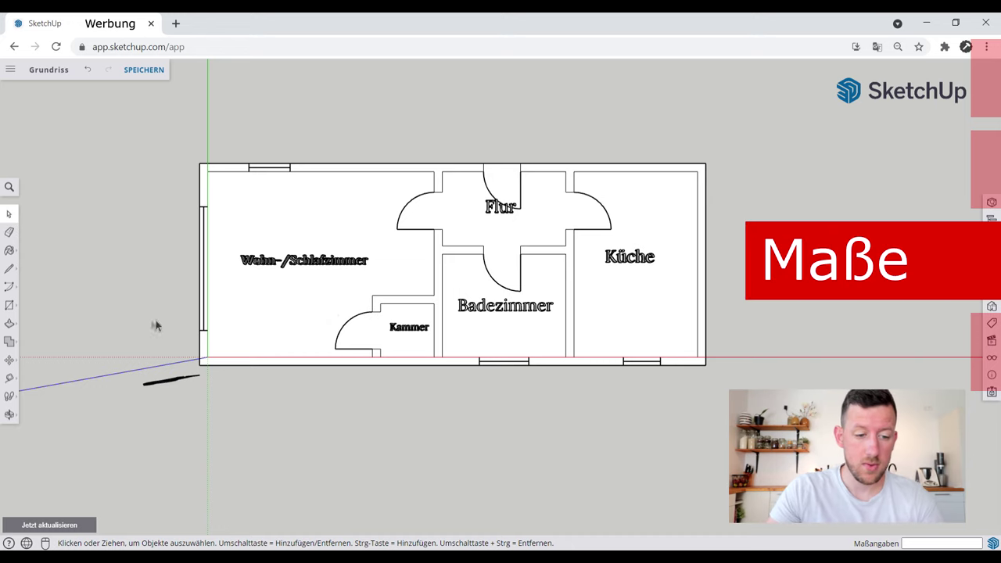
# Dimension the 300 cm kitchen width and the 450 cm plan depth outside the plan
pyautogui.click(9, 379)
pyautogui.click(49, 347)
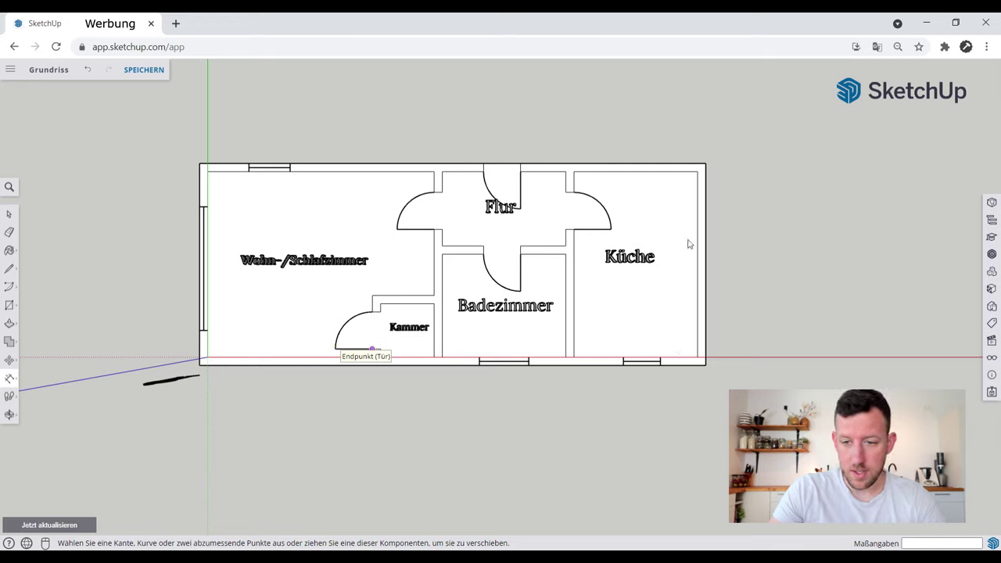
pyautogui.click(697, 172)
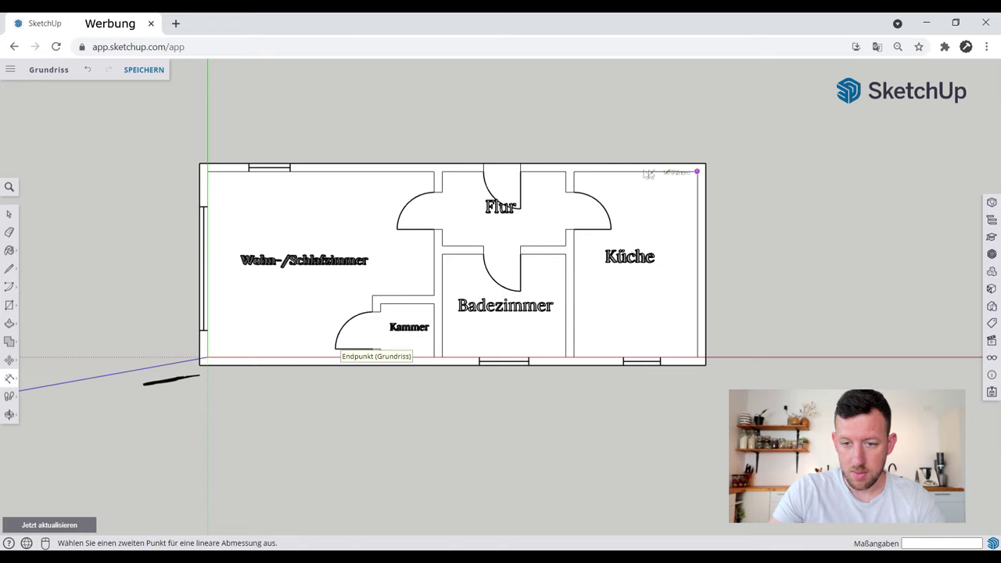
pyautogui.click(574, 172)
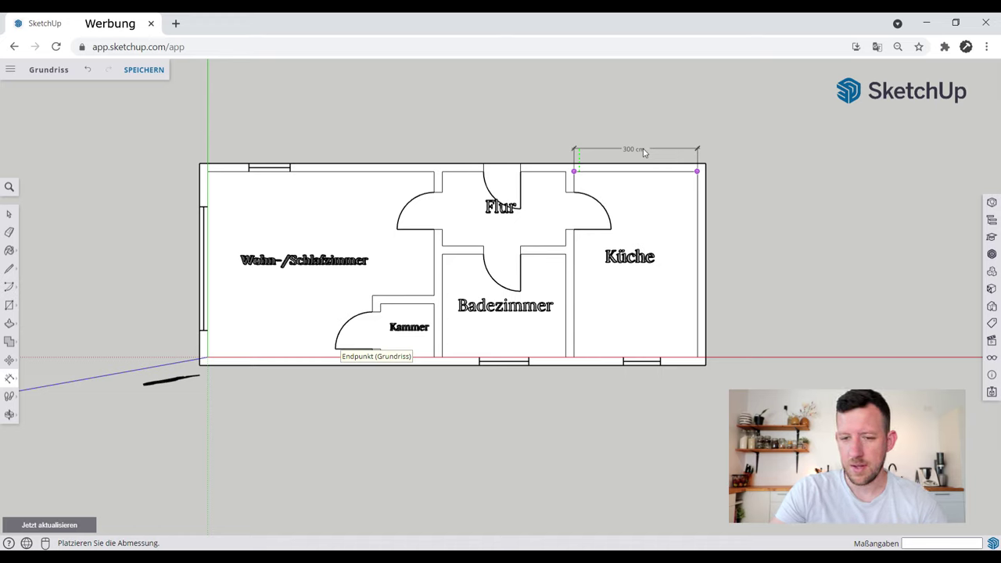
pyautogui.click(644, 153)
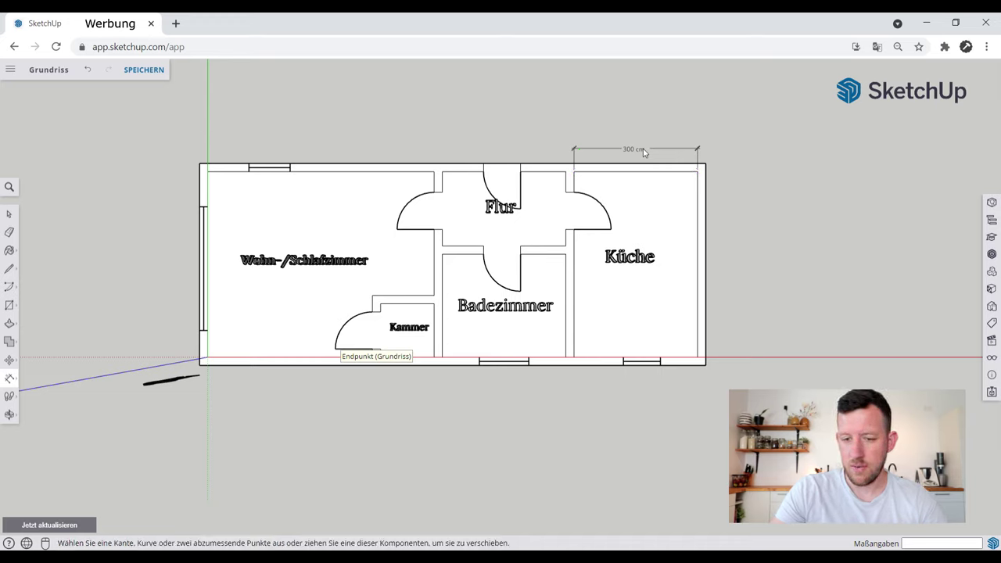
pyautogui.click(699, 175)
pyautogui.click(696, 359)
pyautogui.click(741, 302)
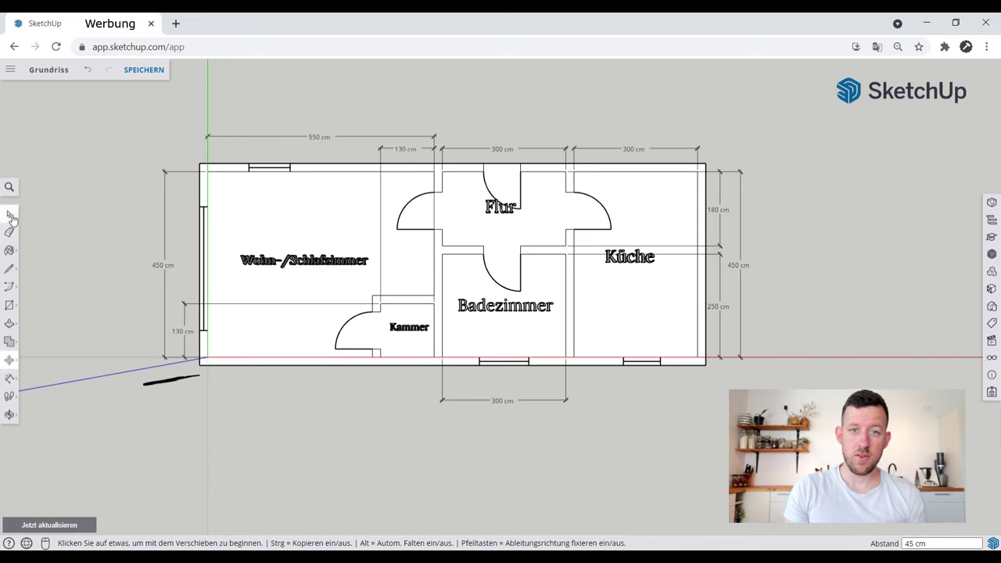
pyautogui.click(10, 215)
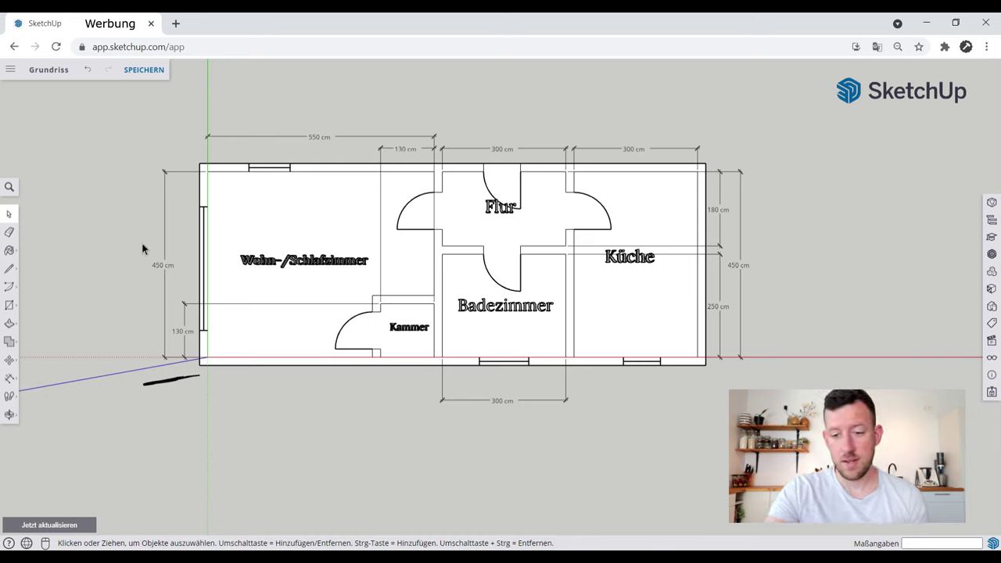
pyautogui.click(721, 314)
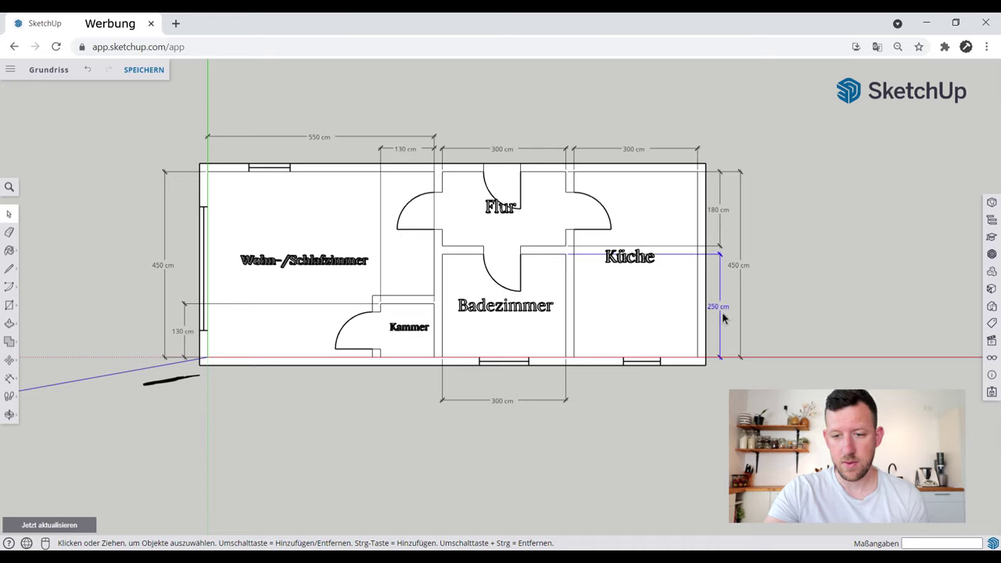
pyautogui.click(742, 275)
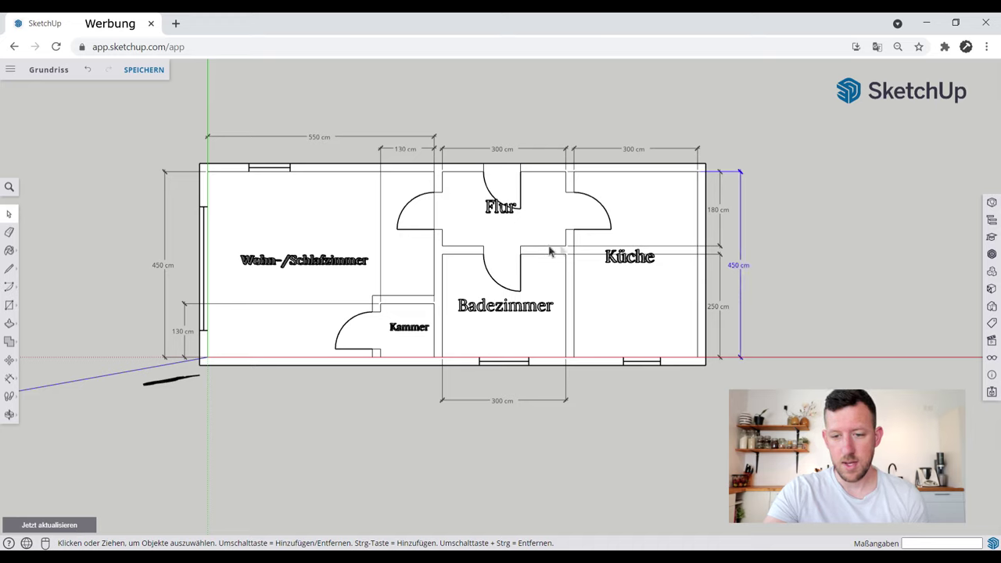
pyautogui.click(778, 322)
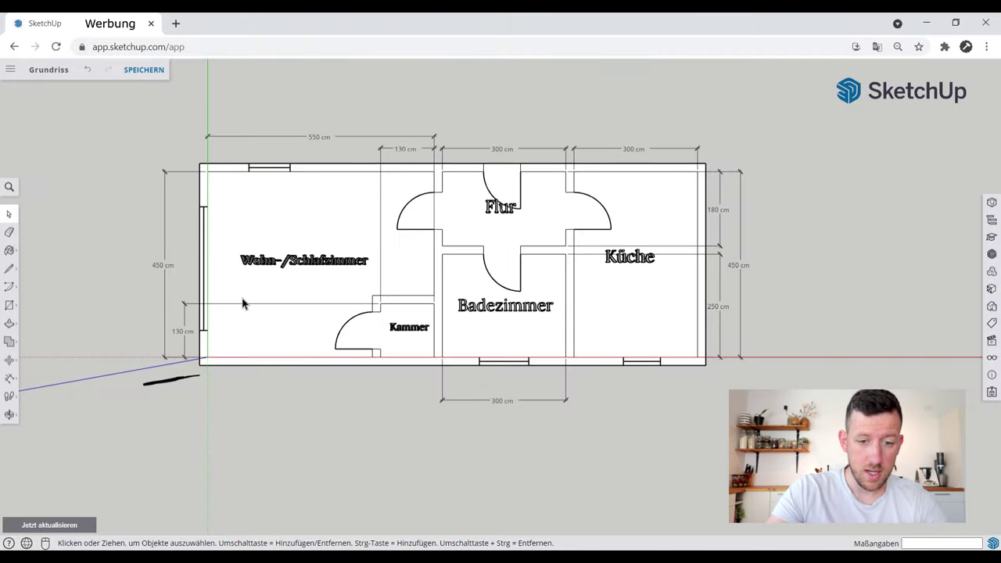
# Dimension the bathroom window's two 90 cm offsets to the walls below the plan
pyautogui.click(8, 379)
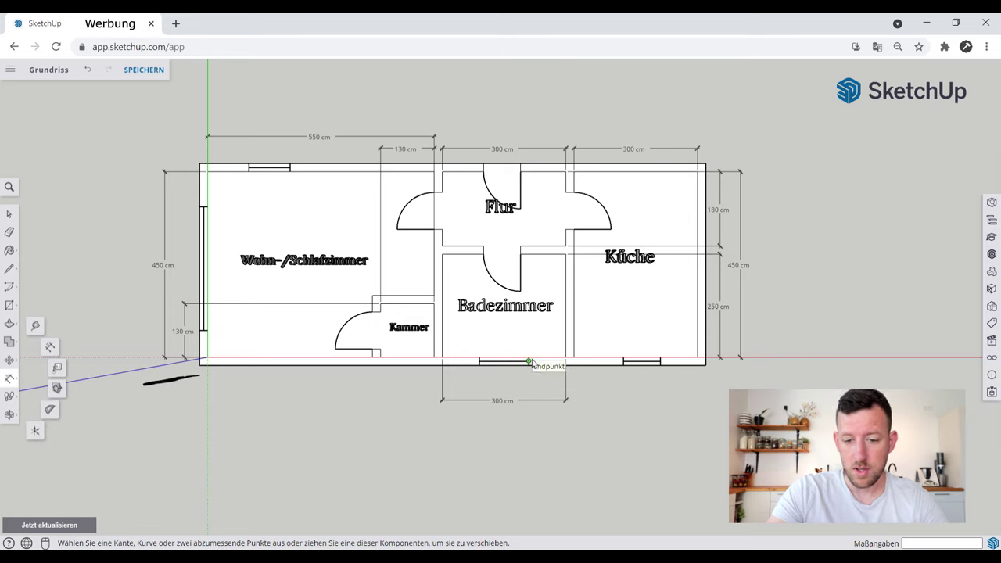
pyautogui.click(529, 360)
pyautogui.click(567, 361)
pyautogui.click(556, 387)
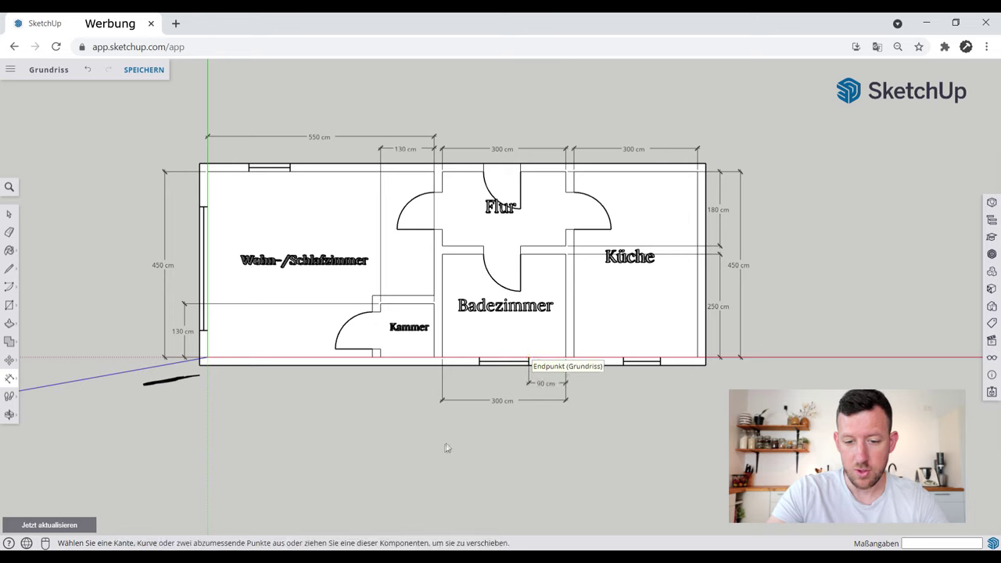
pyautogui.click(478, 359)
pyautogui.click(442, 358)
pyautogui.click(454, 384)
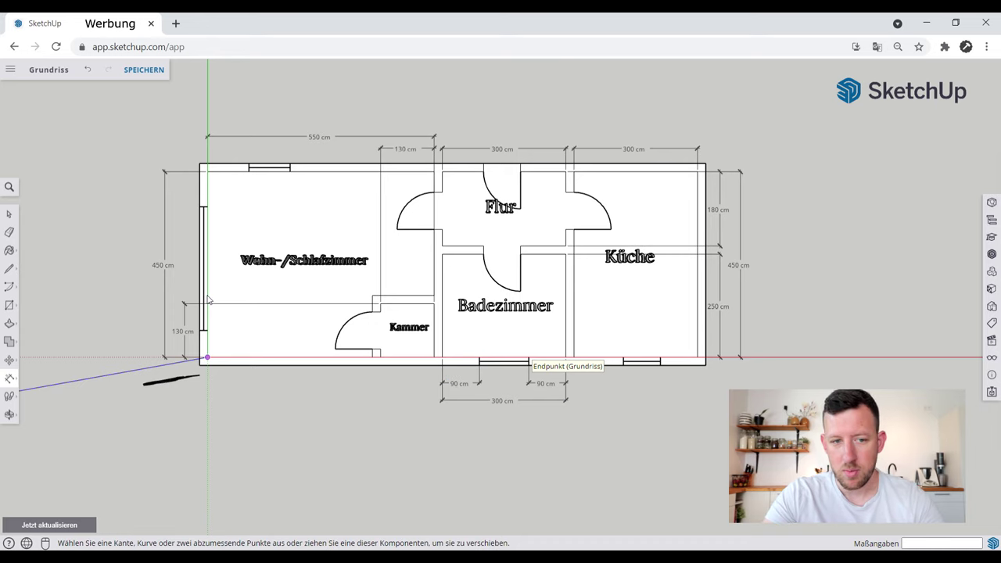
# Save the Grundriss model with Ctrl+S and return to the Select tool
pyautogui.hotkey('ctrl', 's')
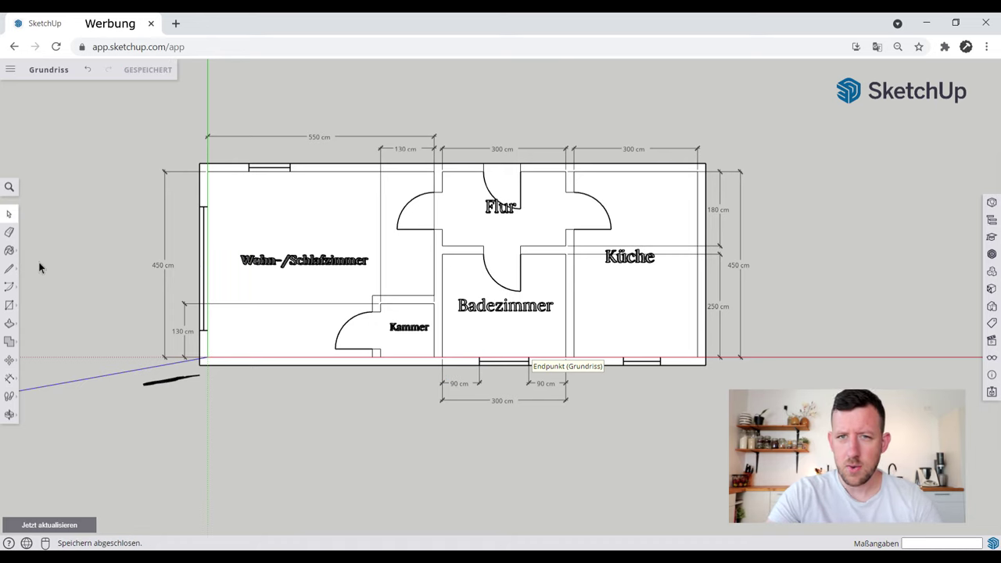
pyautogui.press('space')
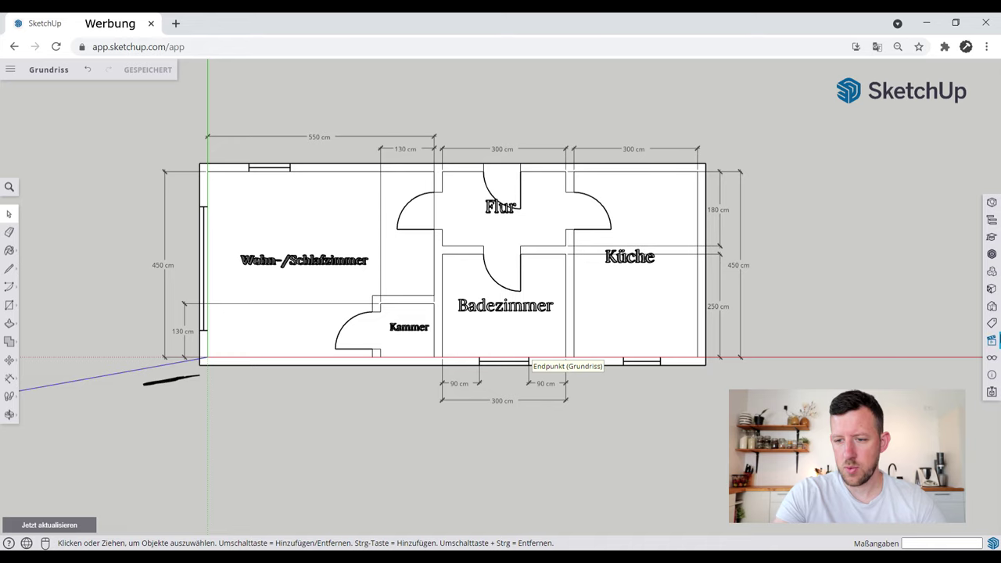
# Search 3D Warehouse, filter to Furniture models, and download the 'sofa 2d' model
pyautogui.click(993, 255)
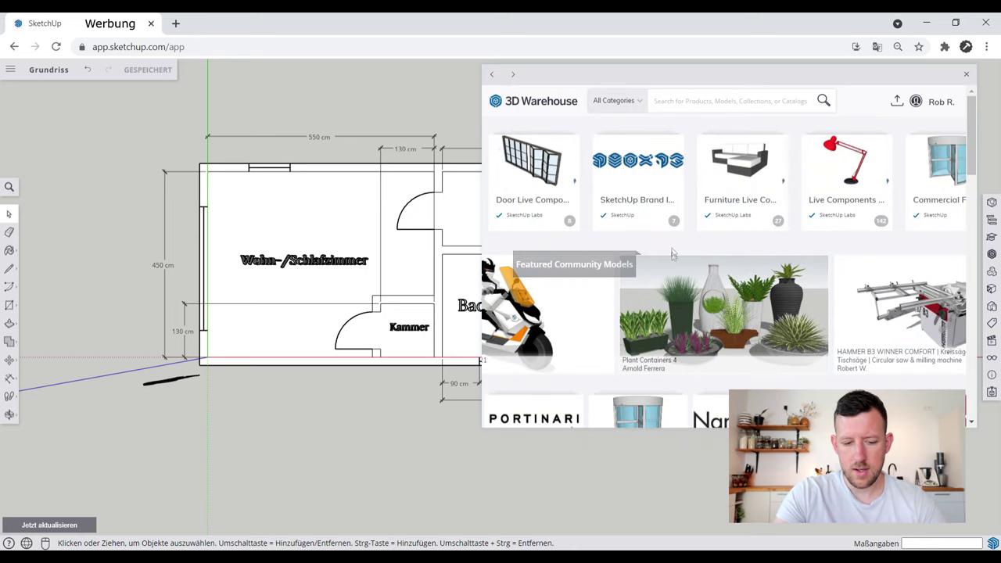
pyautogui.write('Bett')
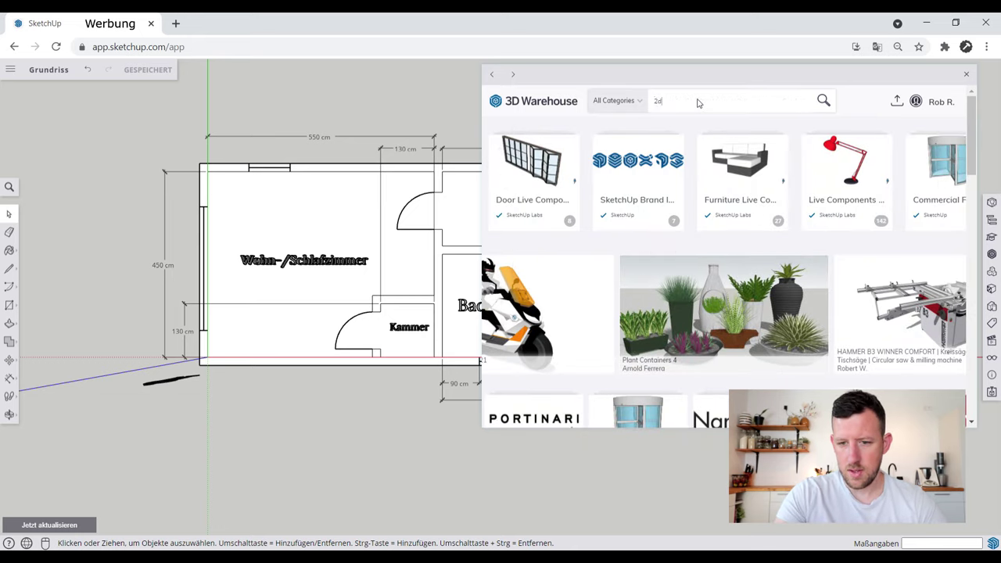
pyautogui.press('Return')
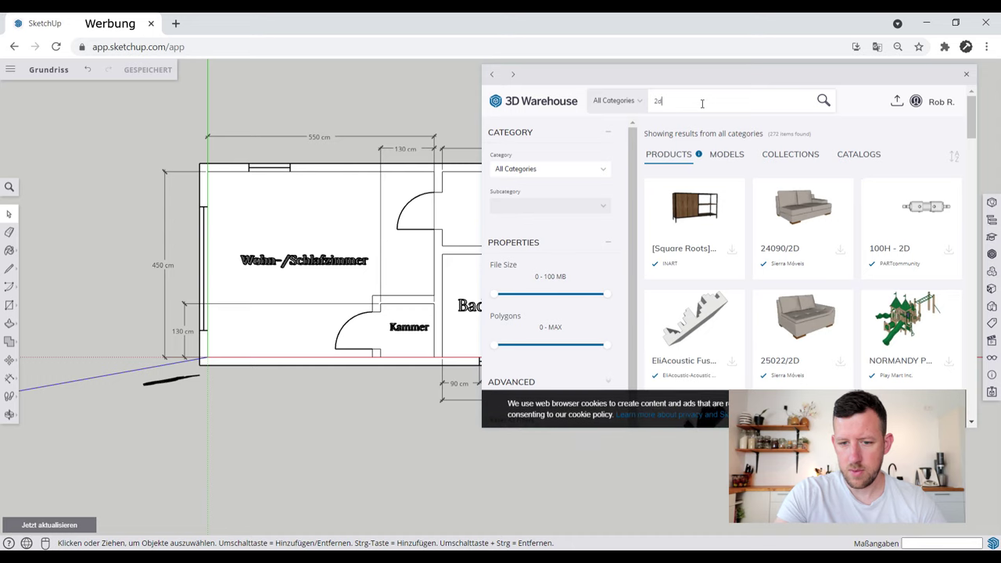
pyautogui.click(595, 174)
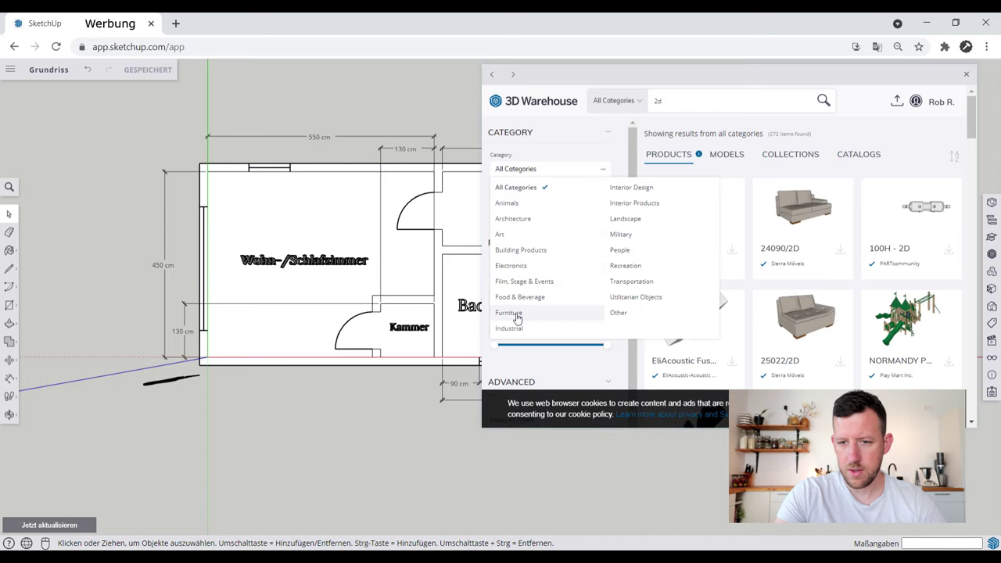
pyautogui.click(515, 317)
pyautogui.click(733, 156)
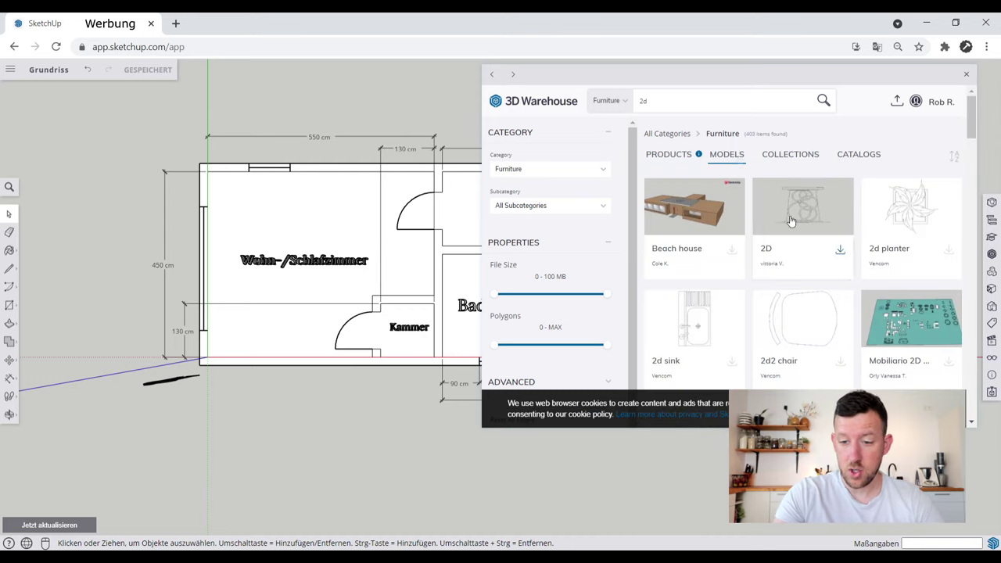
pyautogui.scroll(-5, 780, 232)
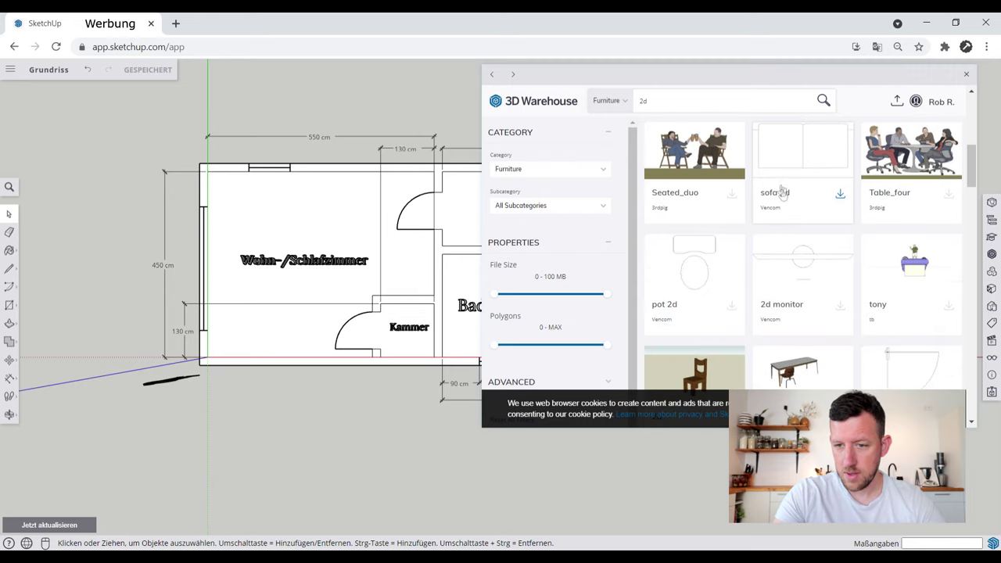
pyautogui.click(818, 165)
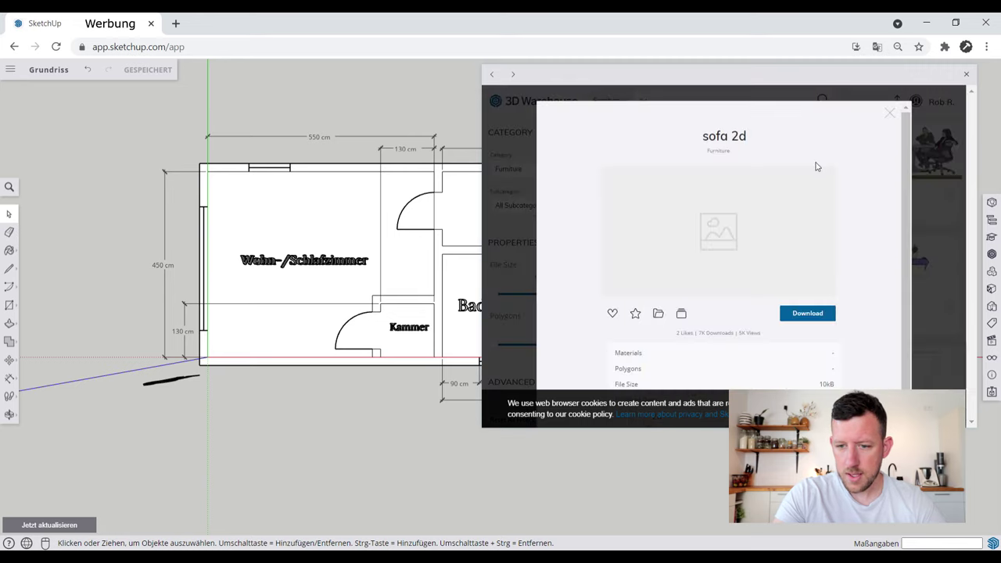
pyautogui.click(818, 313)
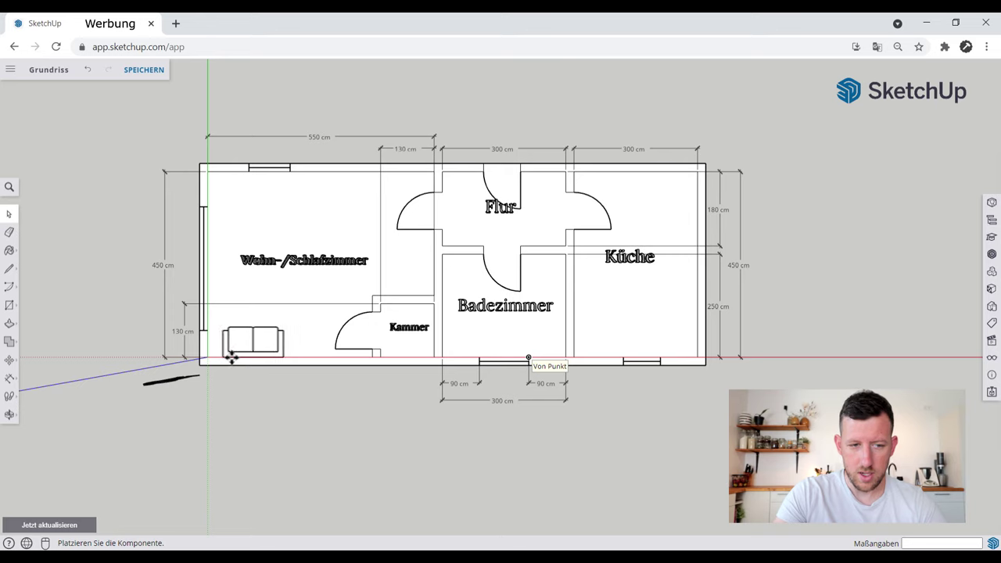
# Drop the sofa into the living room's lower-left corner and pick it up to reposition it
pyautogui.click(230, 357)
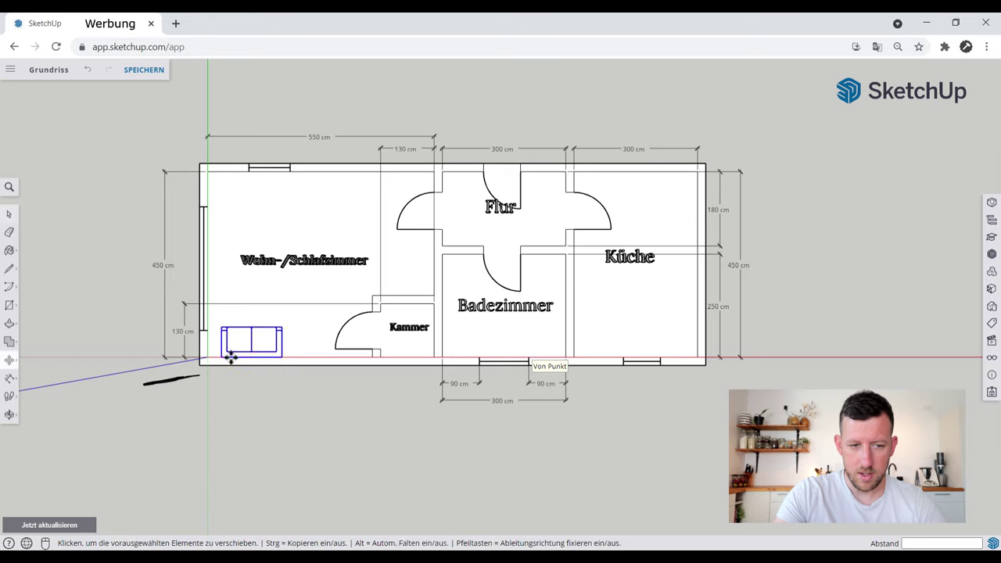
pyautogui.click(9, 215)
pyautogui.click(319, 372)
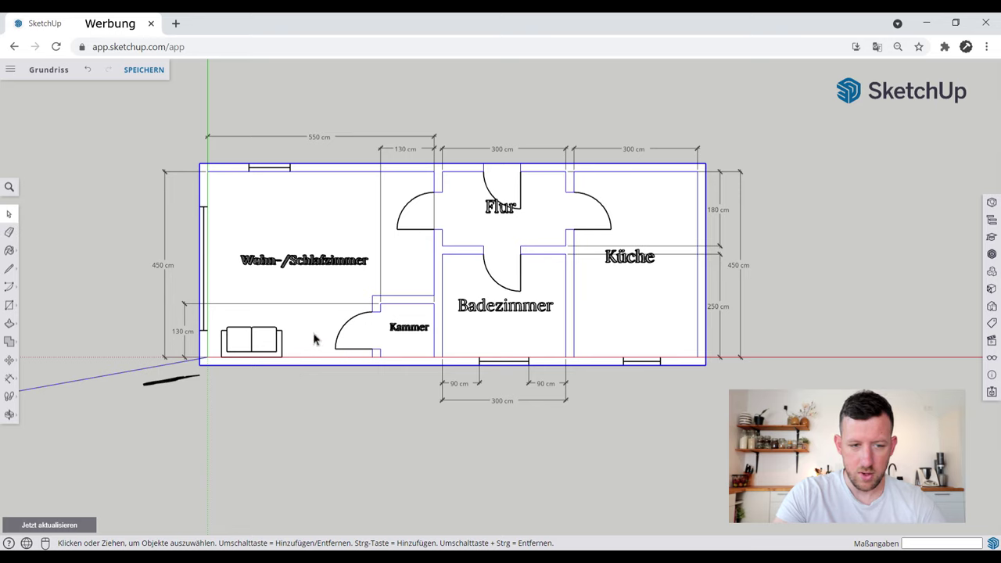
pyautogui.click(10, 359)
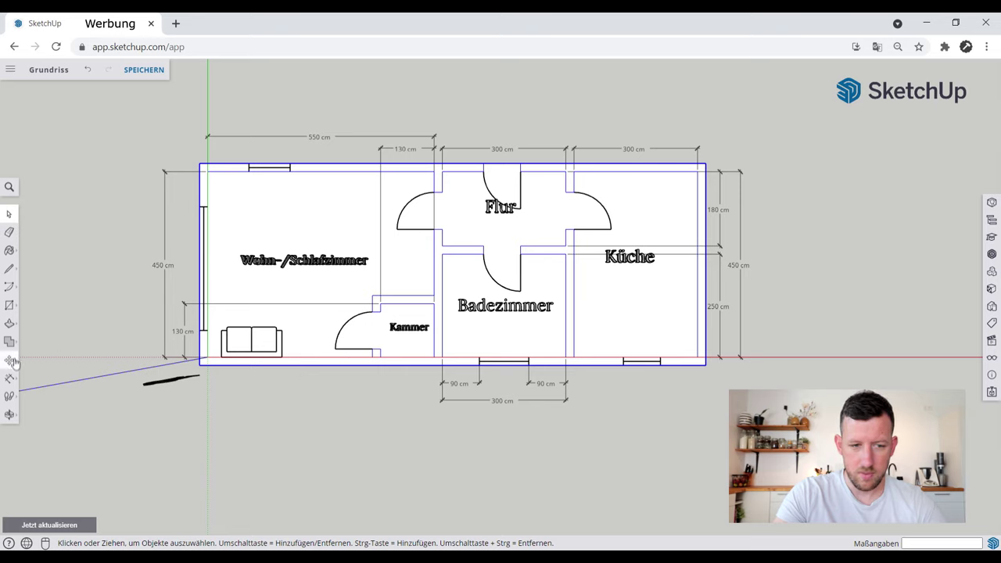
pyautogui.click(10, 214)
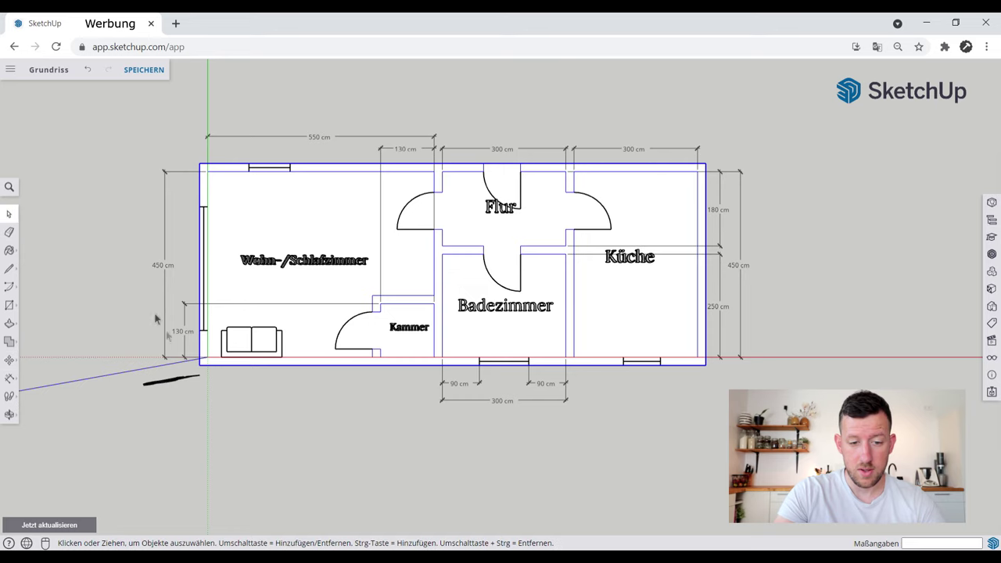
pyautogui.click(257, 356)
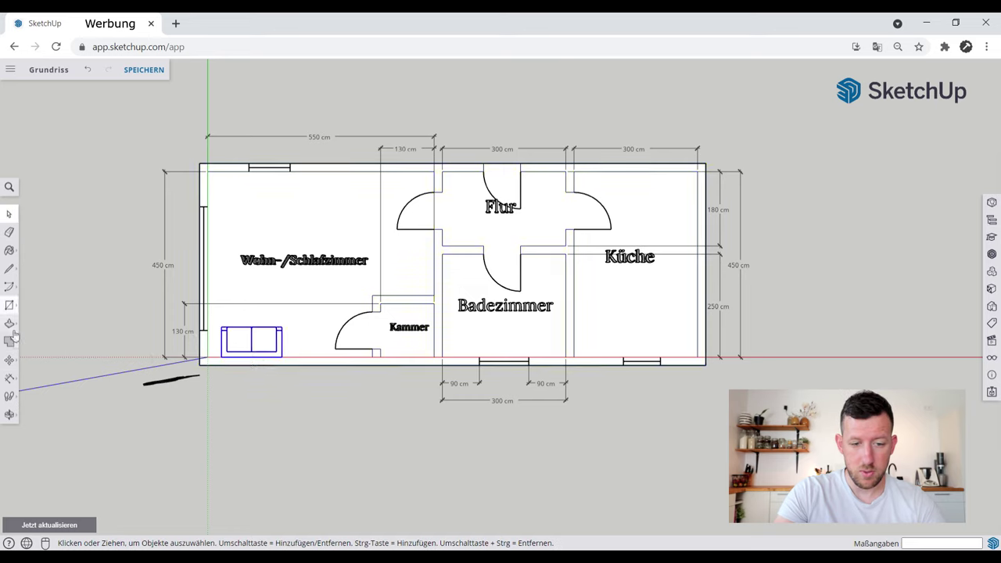
pyautogui.click(10, 360)
pyautogui.click(264, 348)
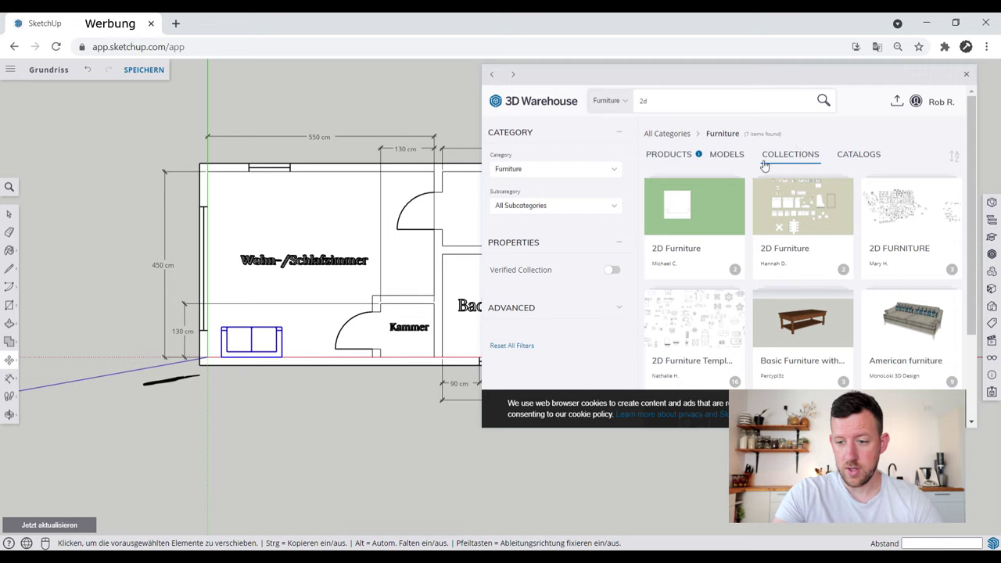
# Open the 2D Furniture collection and its '2D furnitura for plan' model
pyautogui.scroll(-3, 804, 290)
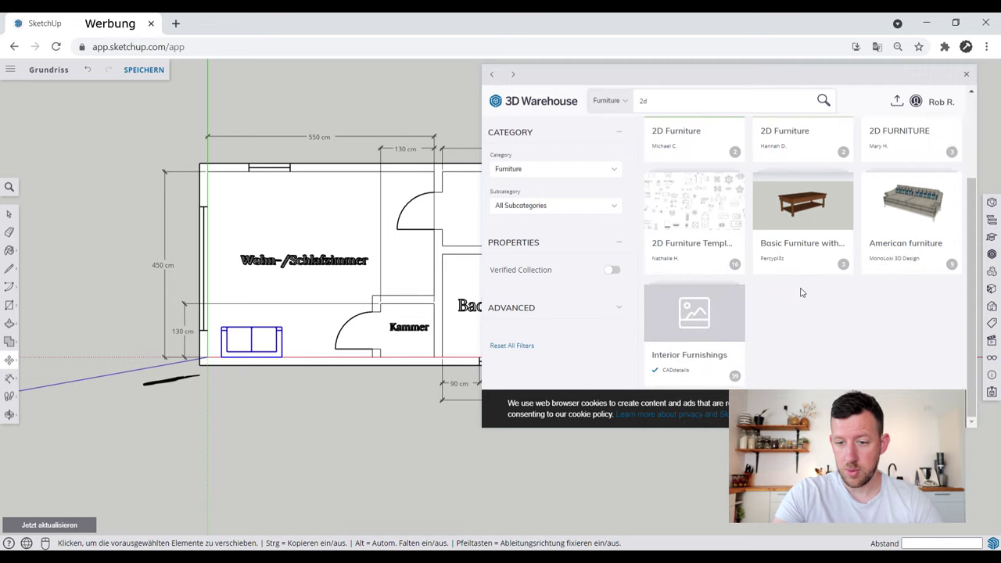
pyautogui.scroll(3, 800, 290)
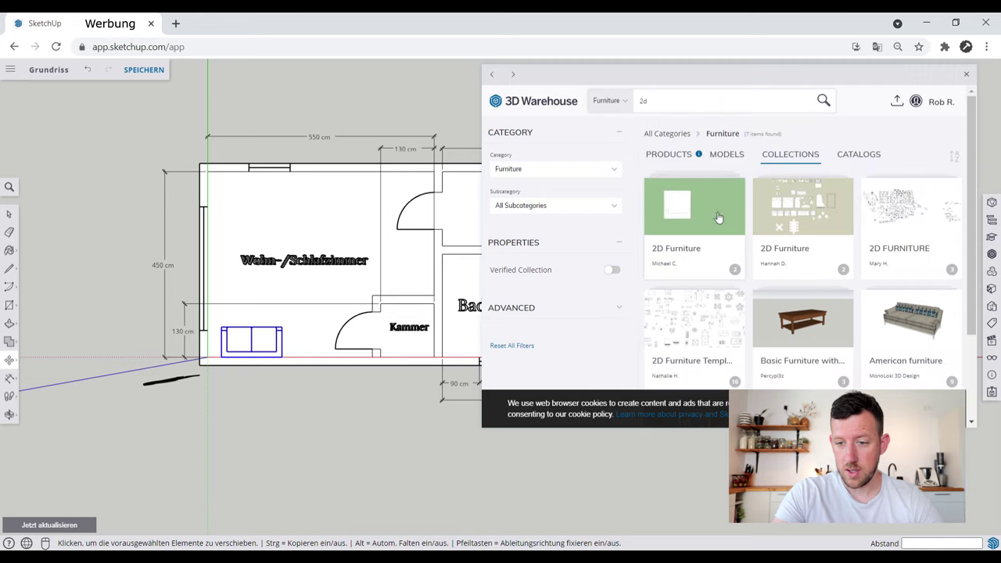
pyautogui.click(786, 227)
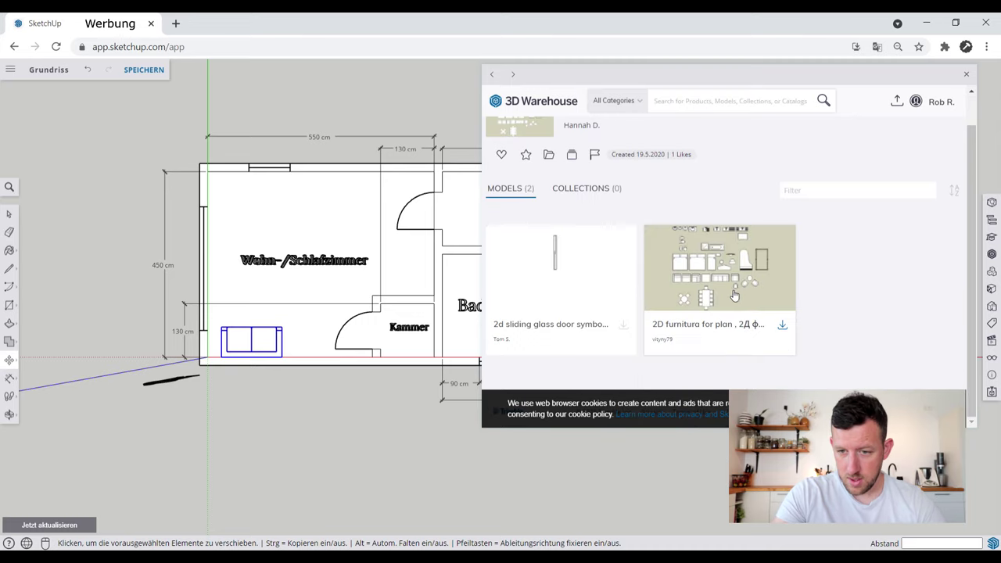
pyautogui.click(742, 275)
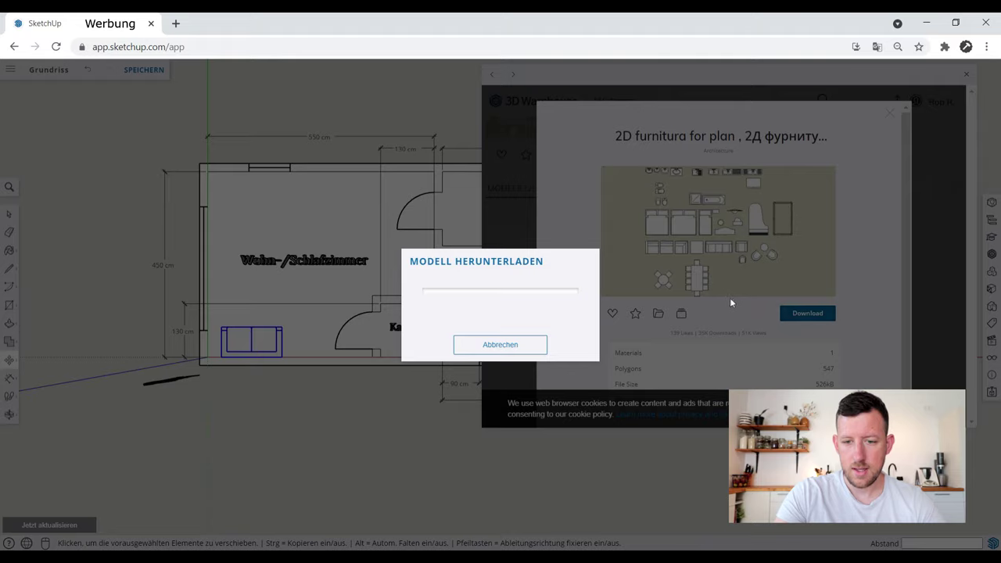
# Place the 2D furniture set beside the floor plan and select the single bed symbol
pyautogui.scroll(-1, 743, 344)
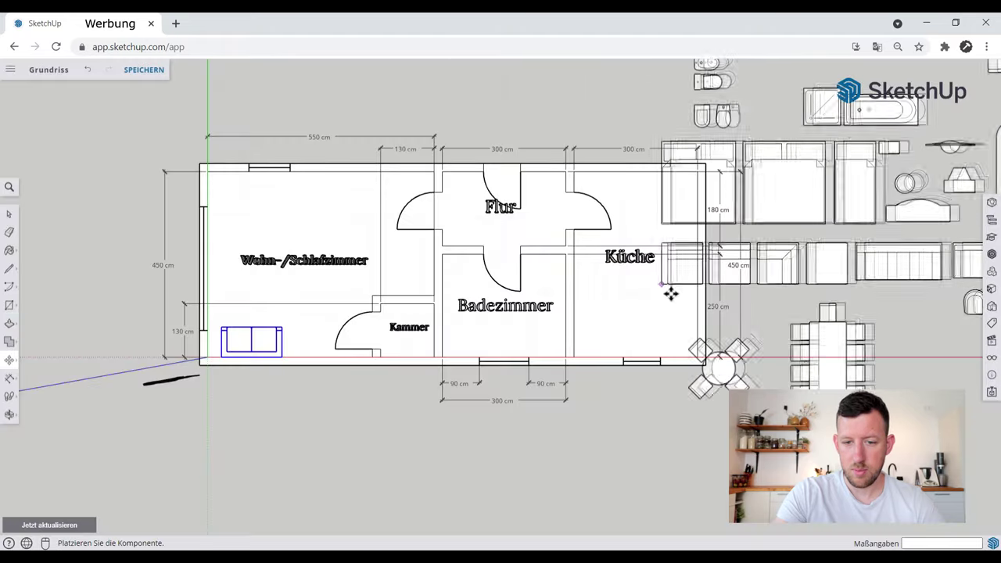
pyautogui.scroll(-2, 704, 320)
pyautogui.scroll(-3, 679, 273)
pyautogui.scroll(-1, 672, 290)
pyautogui.click(390, 243)
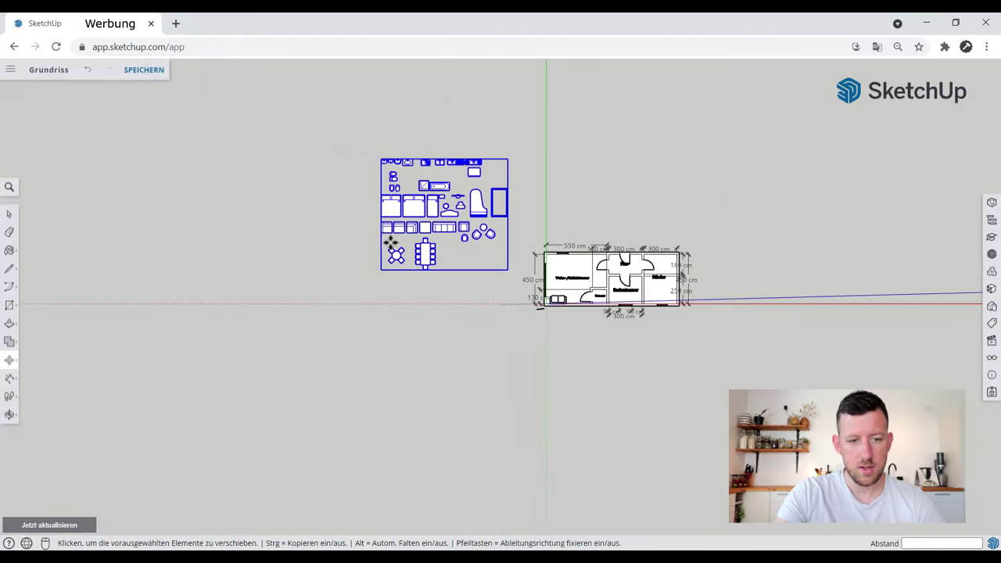
pyautogui.scroll(2, 533, 239)
pyautogui.click(15, 220)
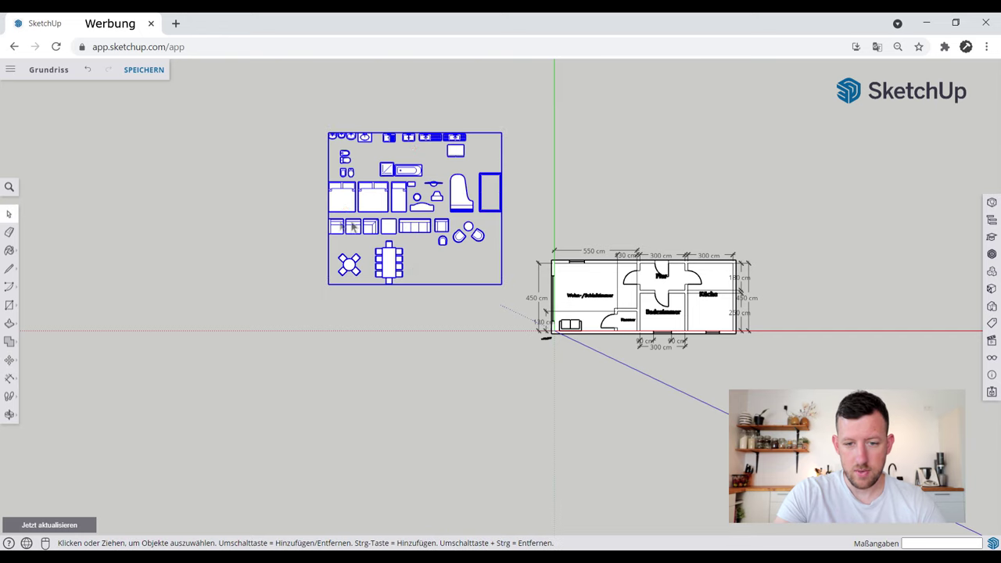
pyautogui.click(401, 211)
pyautogui.scroll(1, 401, 211)
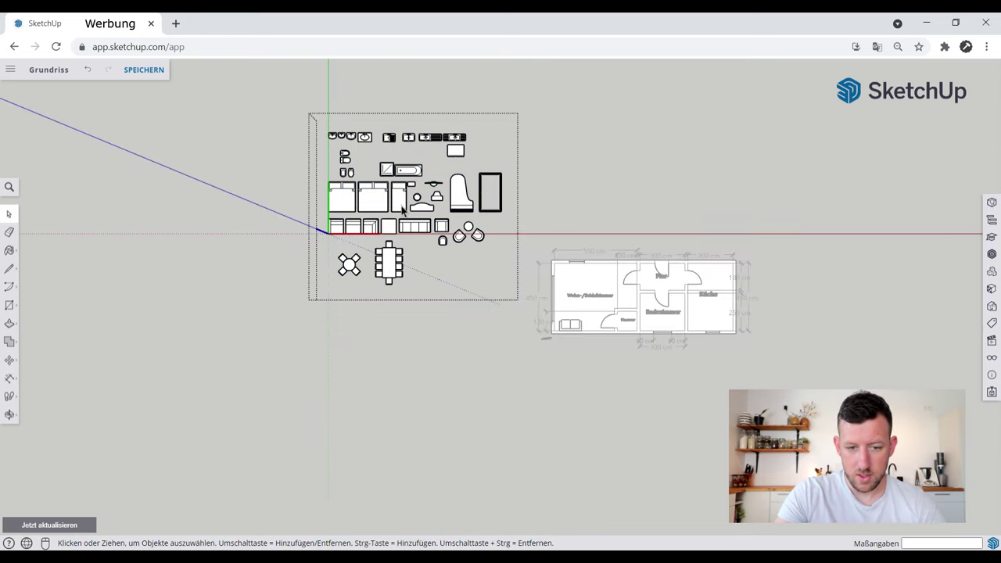
pyautogui.scroll(3, 401, 211)
pyautogui.click(402, 212)
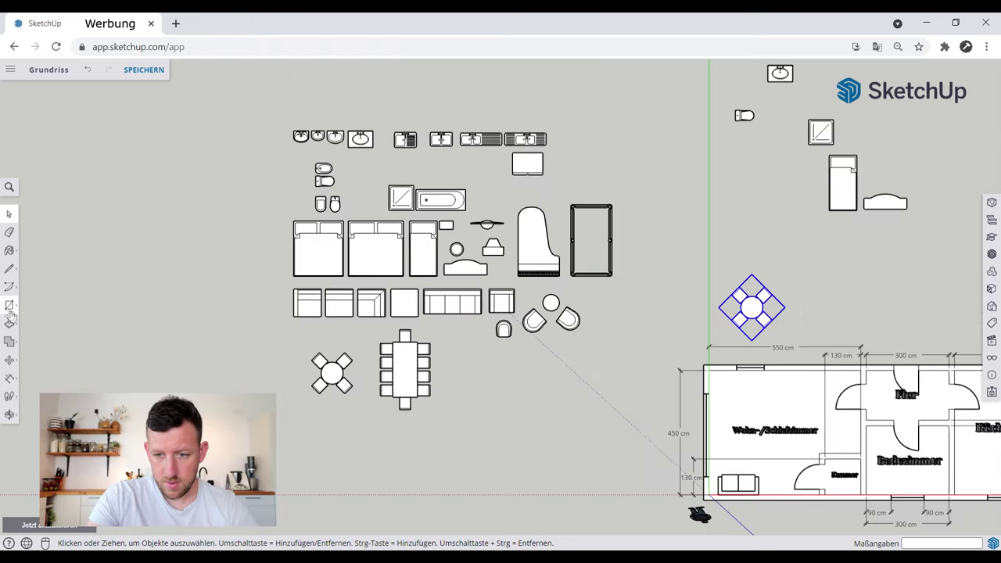
# Move the table with chairs into the living room
pyautogui.press('m')
pyautogui.click(752, 352)
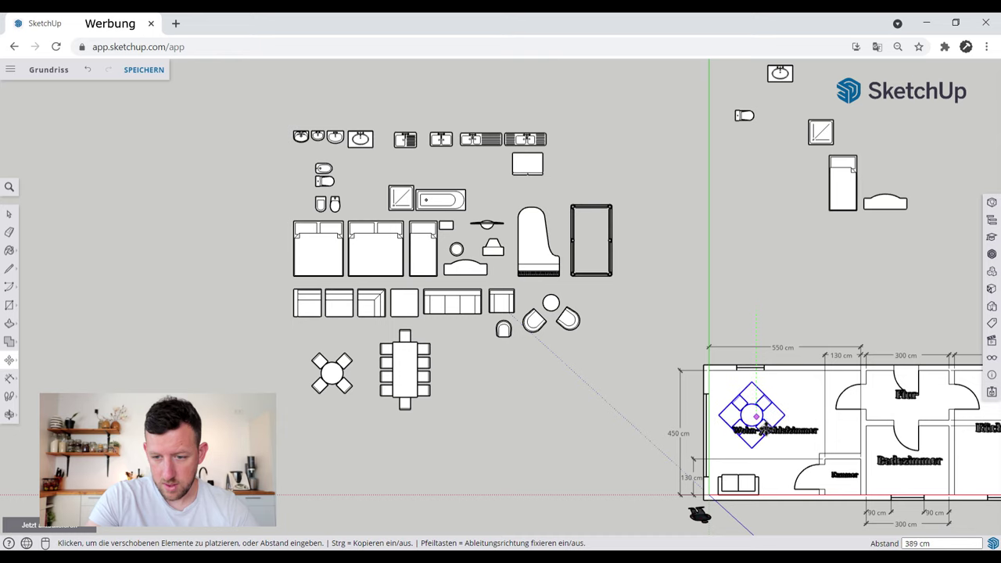
pyautogui.click(778, 445)
pyautogui.press('space')
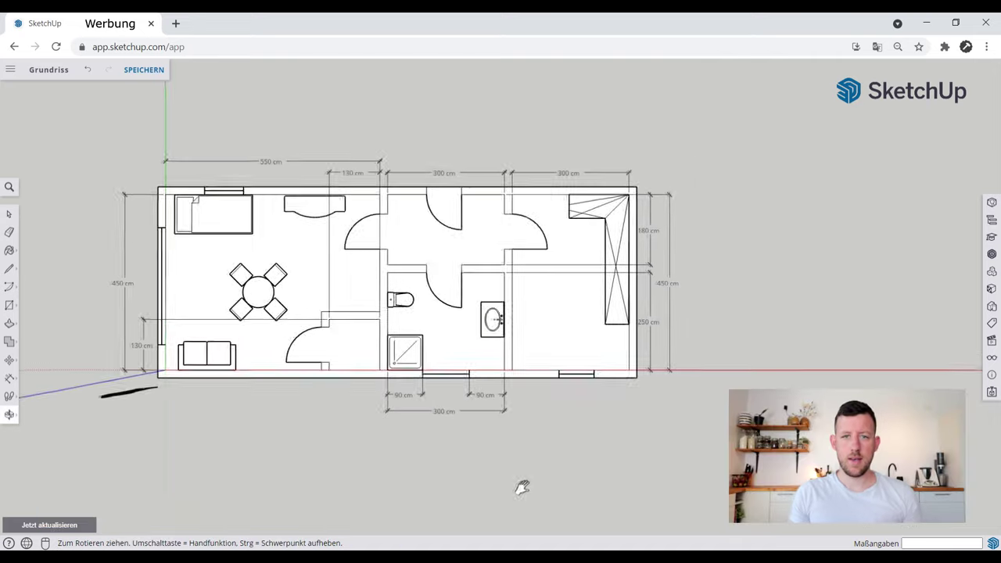
pyautogui.keyDown('shift'); pyautogui.moveTo(522, 488); pyautogui.dragTo(538, 489, button='middle'); pyautogui.keyUp('shift')
pyautogui.press('space')
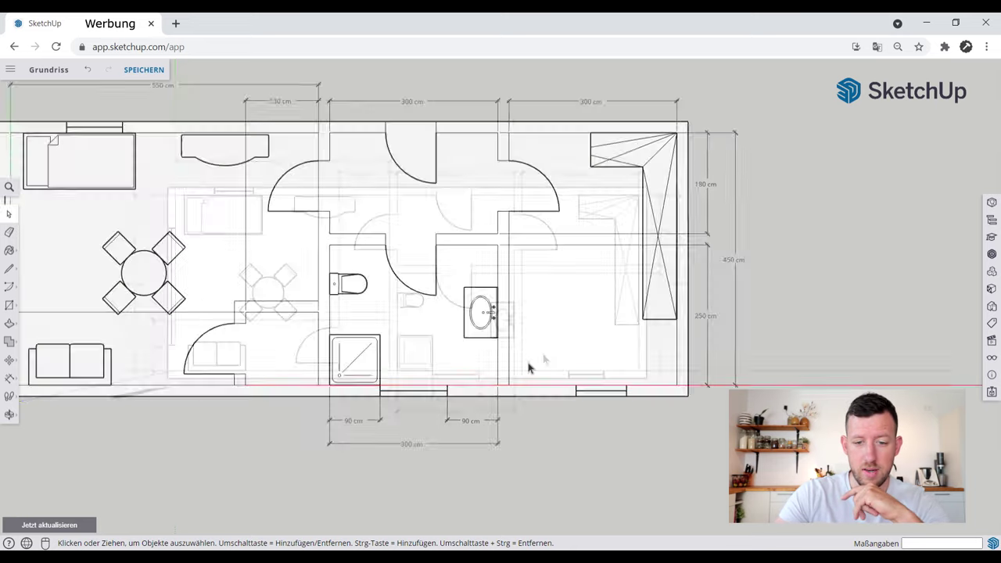
pyautogui.scroll(5, 529, 367)
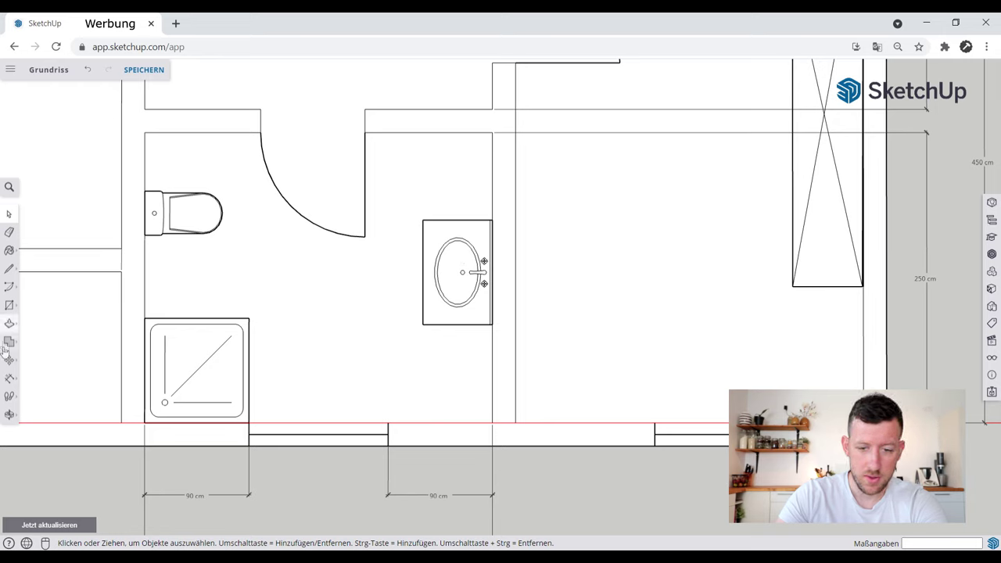
pyautogui.click(9, 377)
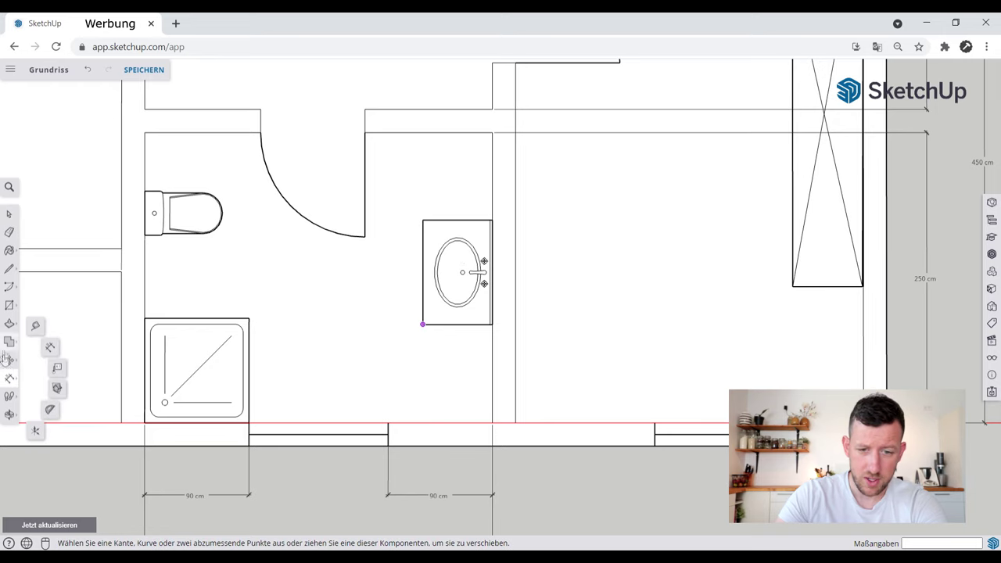
pyautogui.click(423, 221)
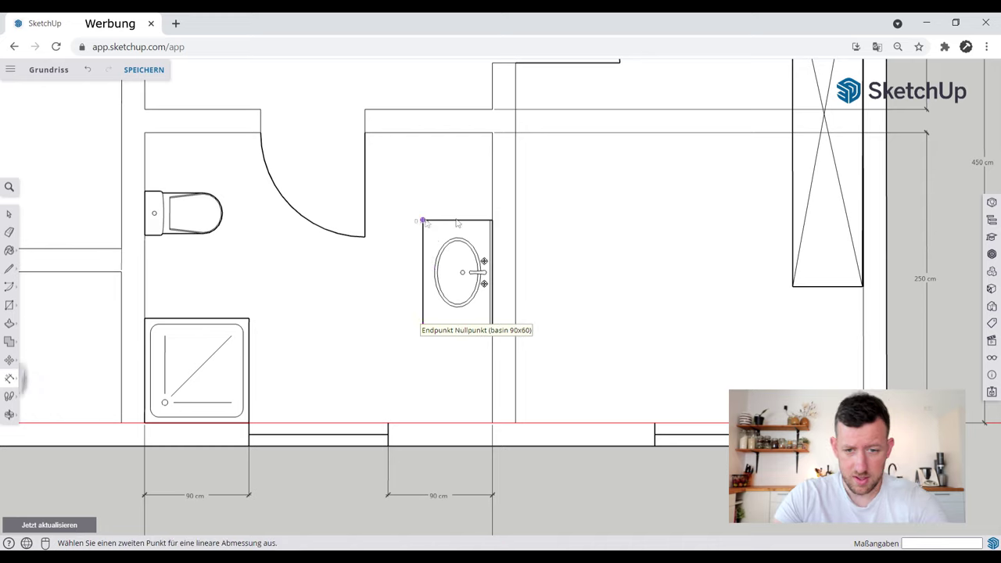
pyautogui.click(492, 219)
pyautogui.press('Escape')
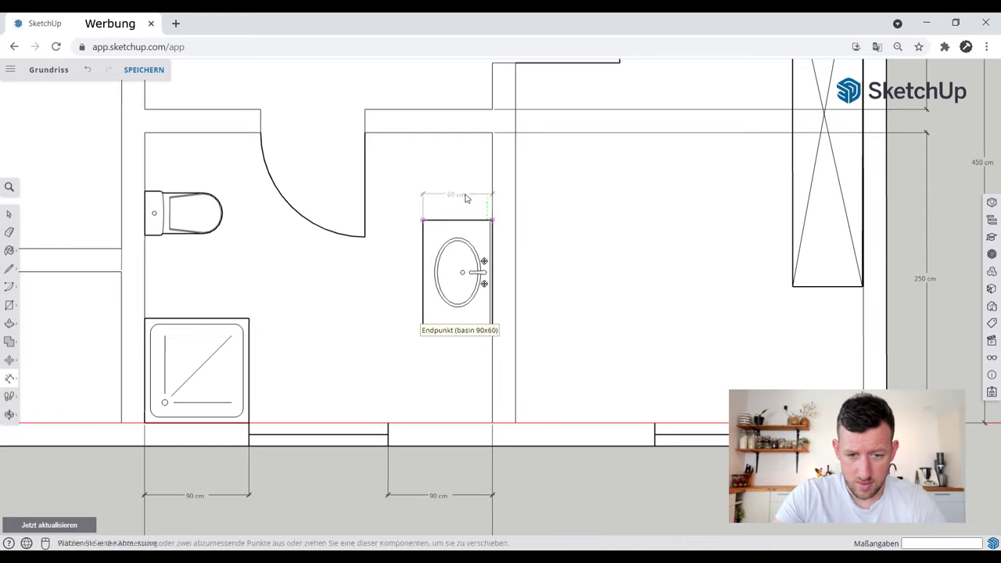
pyautogui.click(423, 221)
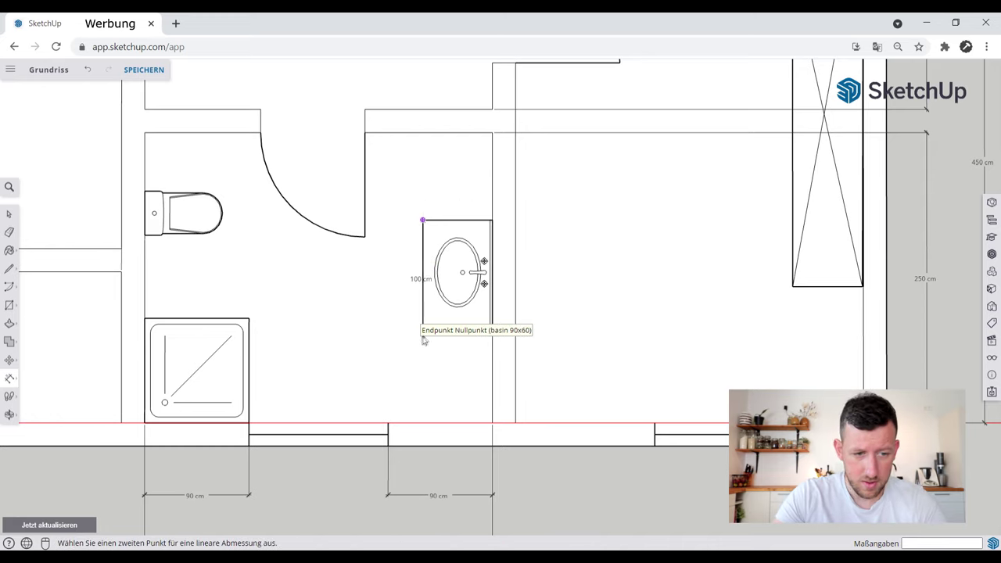
pyautogui.press('space')
pyautogui.click(433, 275)
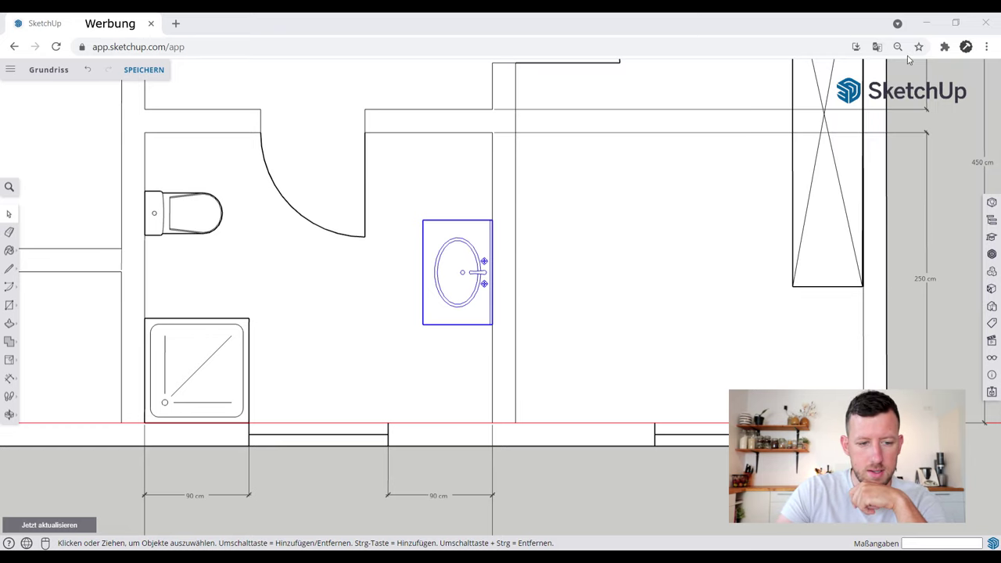
# Scale the bathroom basin by factor 0.666666666666 so it measures 60 × 60 cm
pyautogui.click(9, 361)
pyautogui.moveTo(458, 327); pyautogui.dragTo(469, 310)
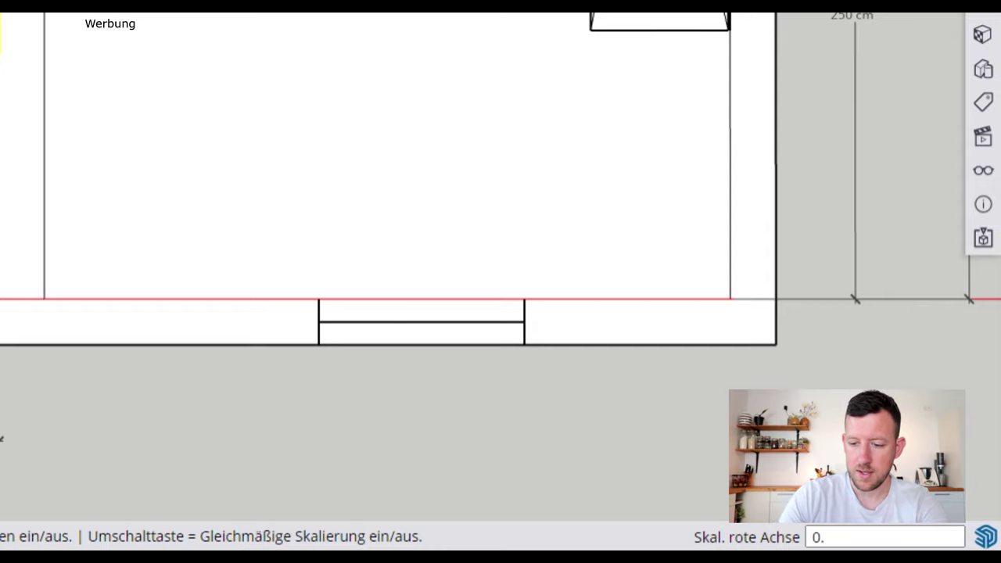
pyautogui.write('666666666666')
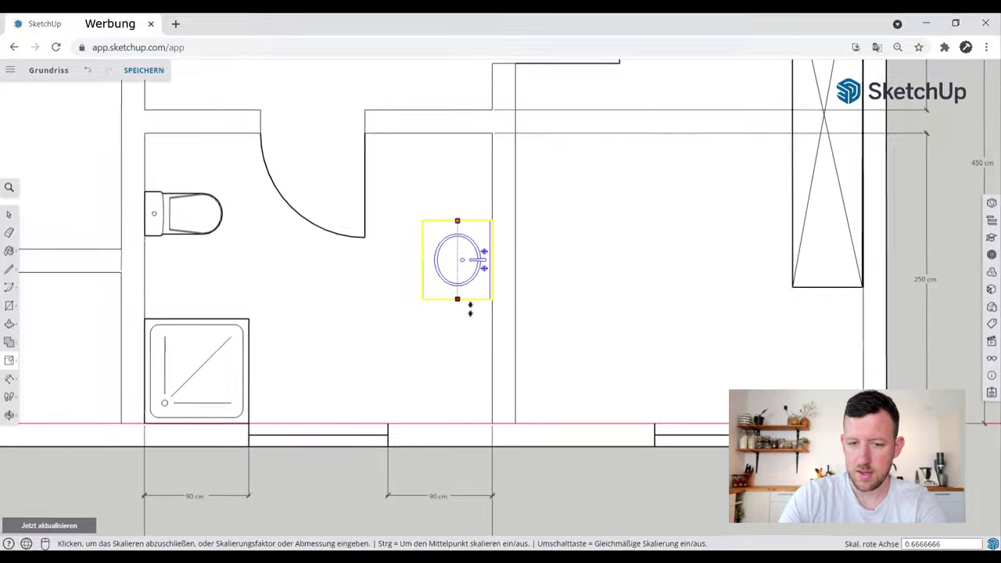
pyautogui.press('Return')
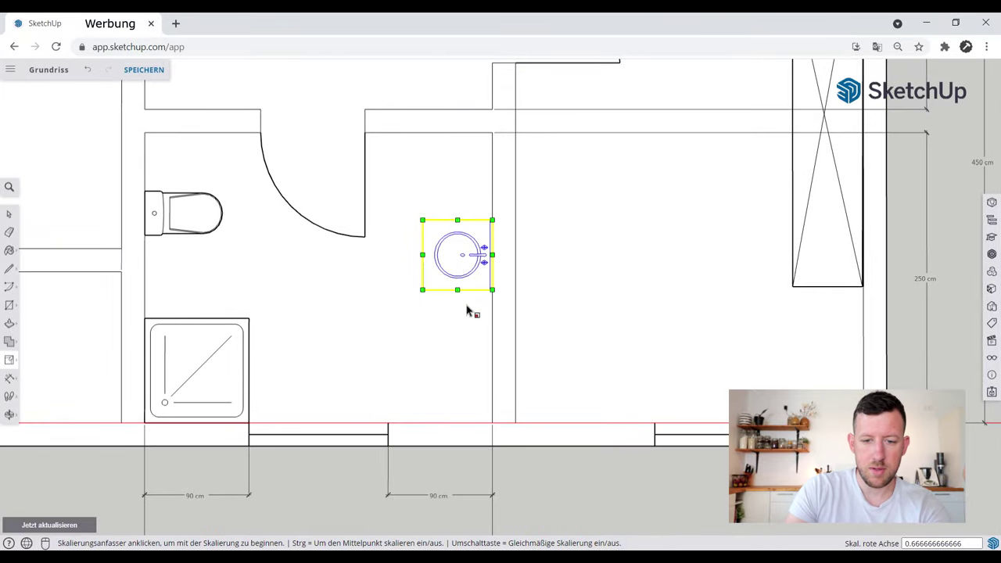
pyautogui.press('space')
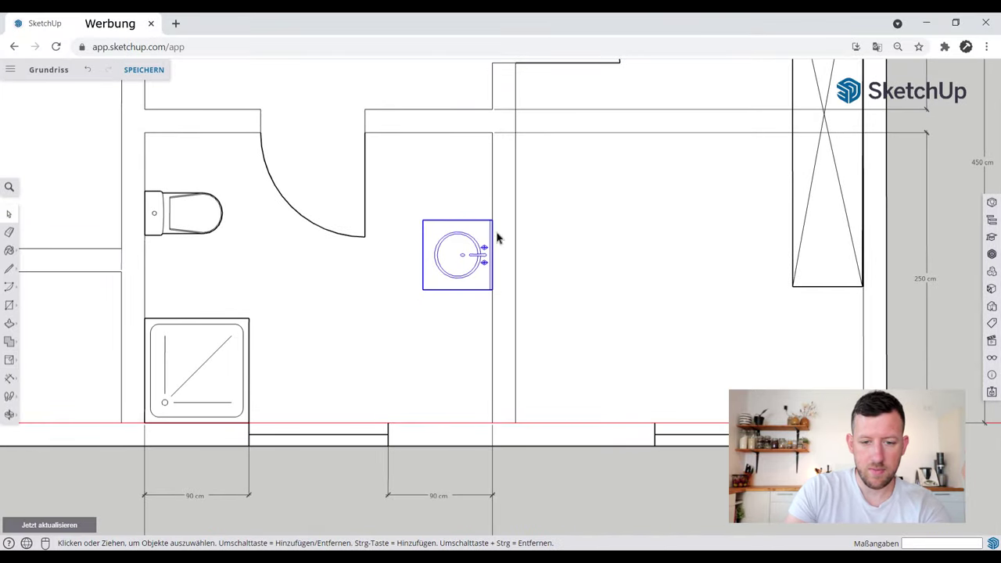
pyautogui.click(48, 344)
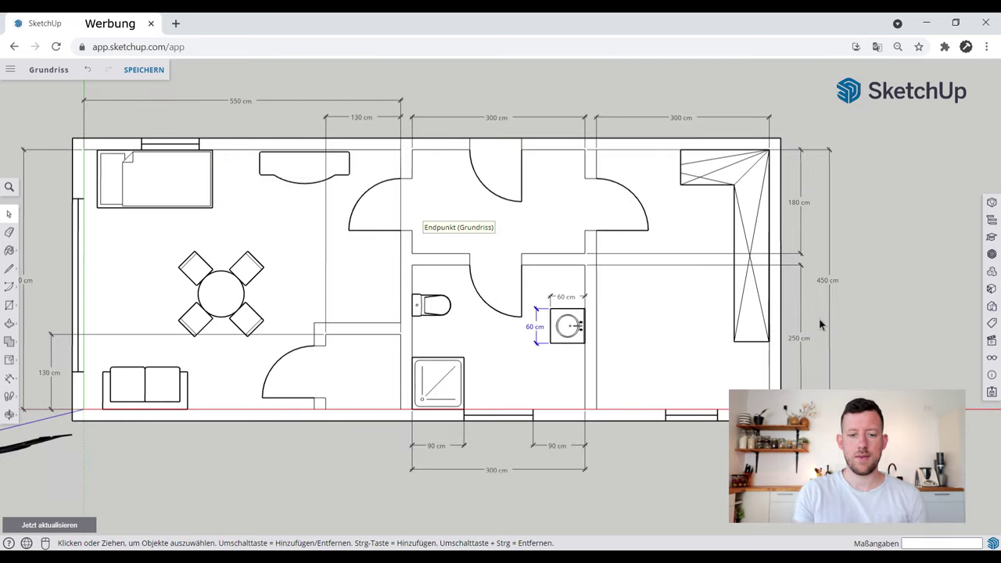